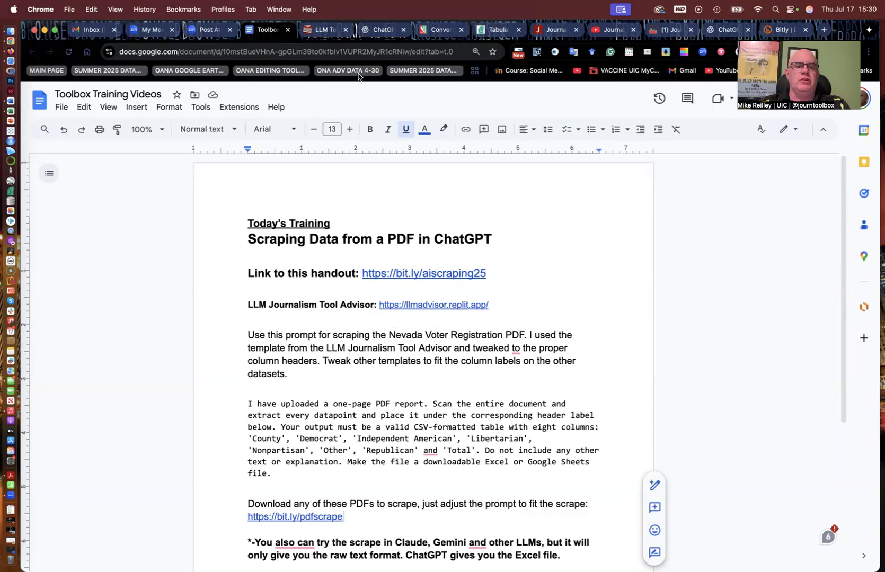
In the LLM Tool Advisor, choose Data analysis & visualization > Extract structured data > PDFs, scanned documents, or reports.
{"action": "left_click", "coordinate": [321, 31]}
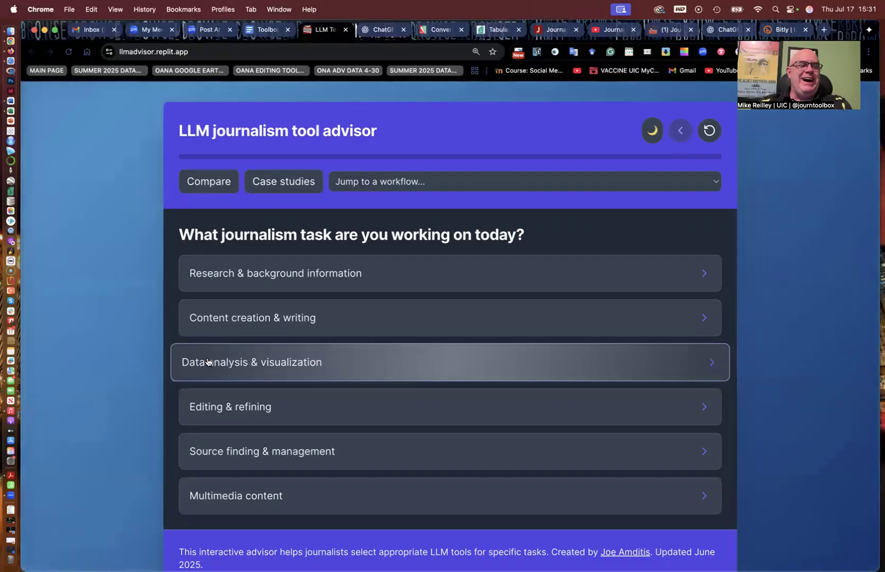
{"action": "left_click", "coordinate": [239, 366]}
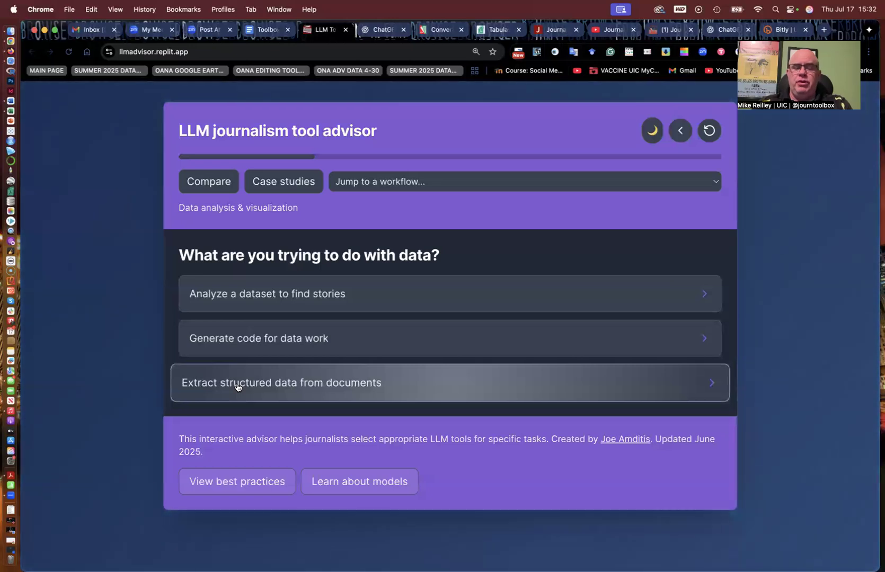
{"action": "left_click", "coordinate": [236, 387]}
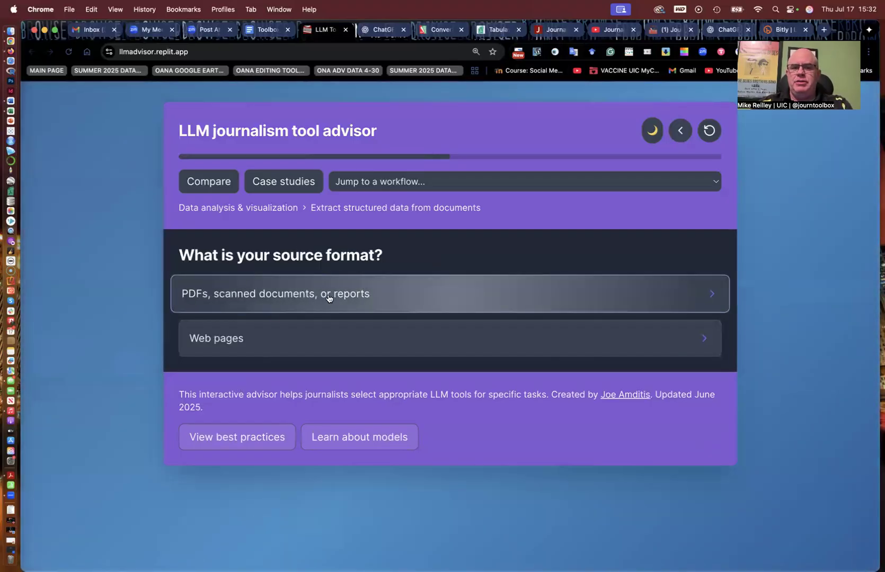
{"action": "left_click", "coordinate": [231, 295]}
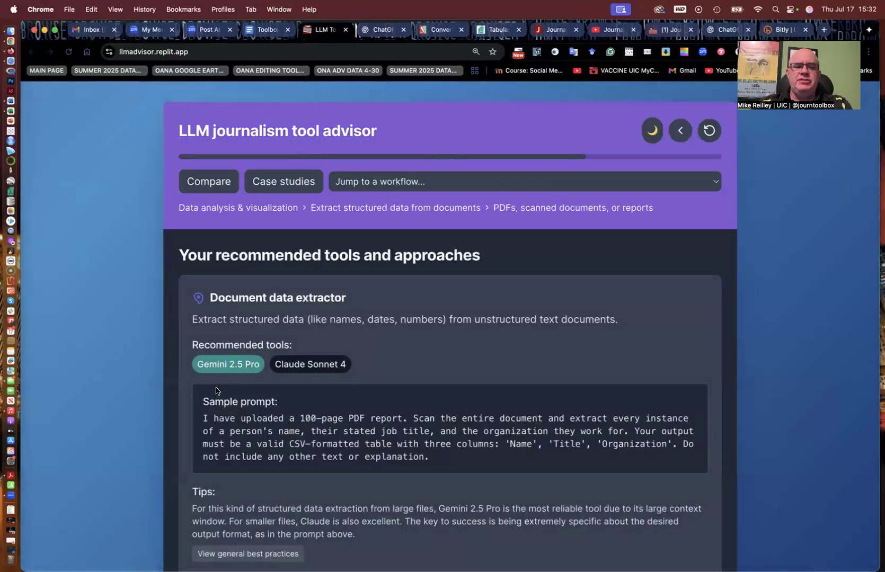
{"action": "scroll", "coordinate": [217, 392], "scroll_direction": "down", "scroll_amount": 1}
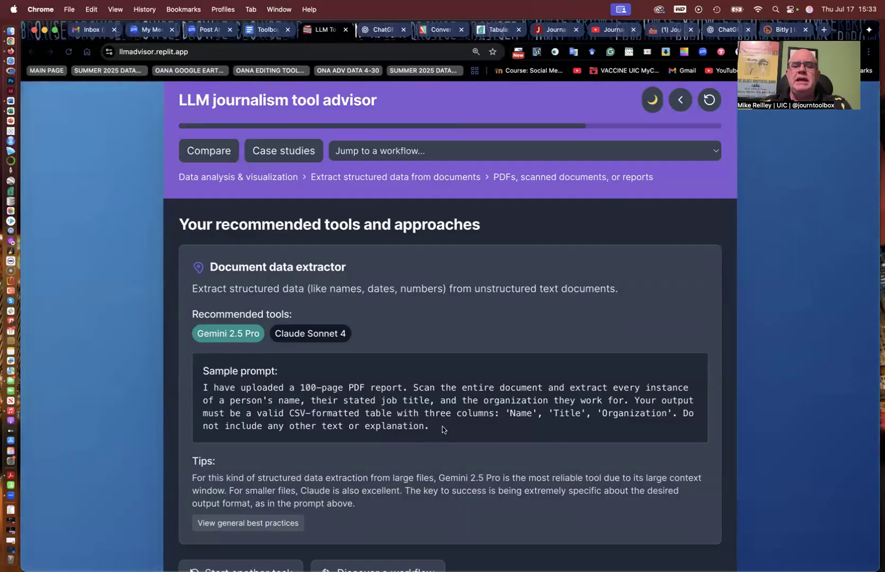
{"action": "left_click_drag", "start_coordinate": [442, 429], "coordinate": [197, 392]}
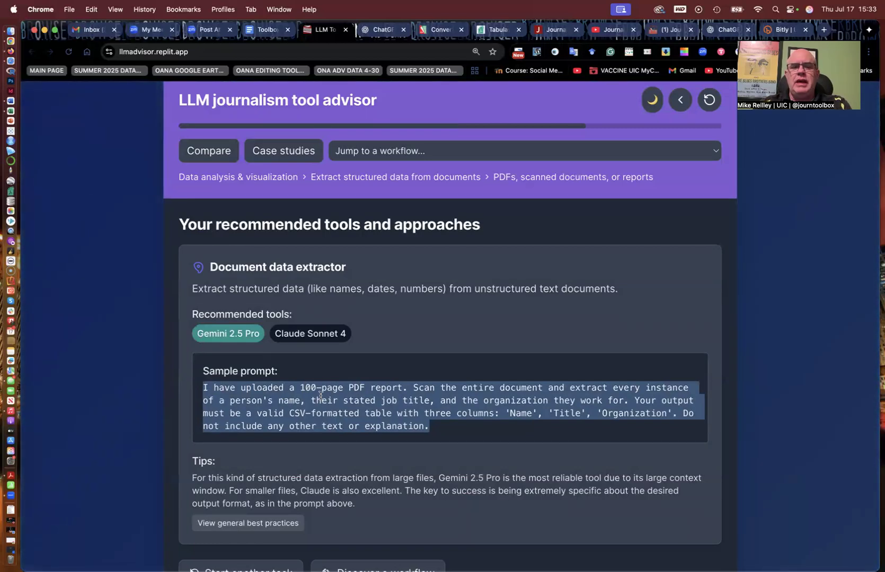
{"action": "left_click", "coordinate": [359, 421]}
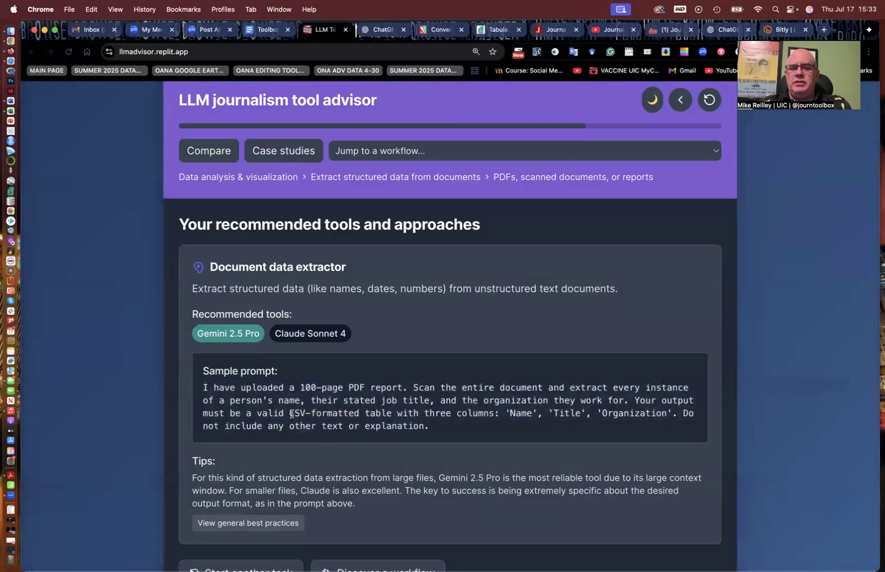
{"action": "left_click_drag", "start_coordinate": [294, 413], "coordinate": [497, 410]}
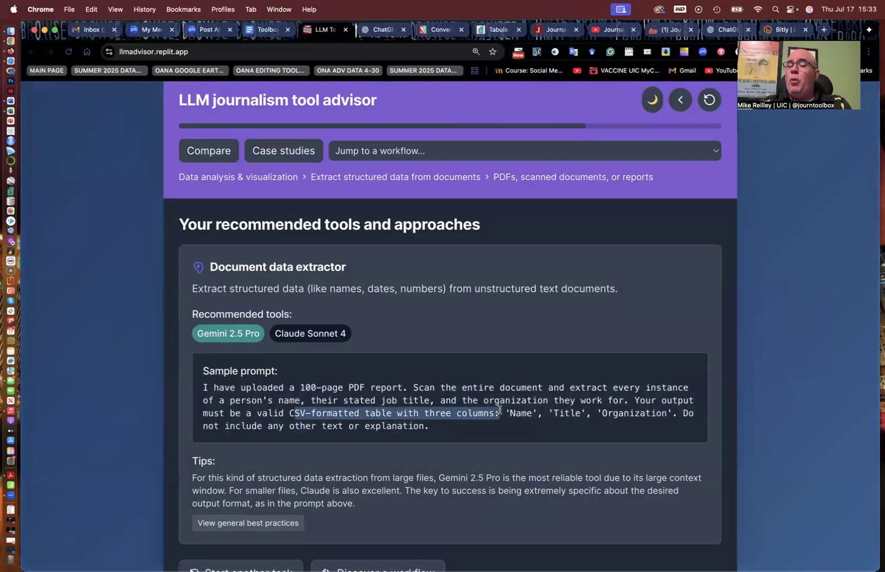
{"action": "left_click_drag", "start_coordinate": [506, 412], "coordinate": [538, 417]}
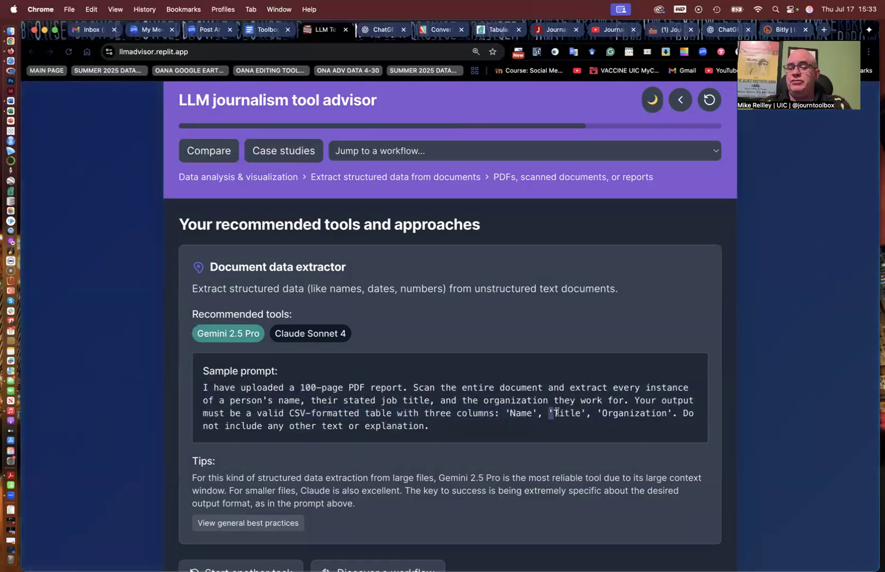
{"action": "left_click_drag", "start_coordinate": [565, 412], "coordinate": [670, 415]}
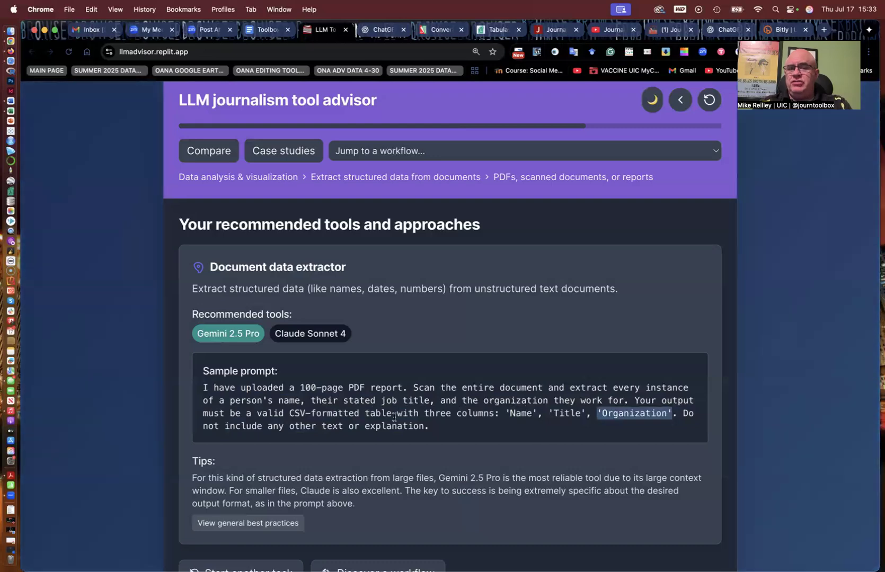
Return to the handout and highlight the prompt's output format and eight column names.
{"action": "key", "text": "ctrl+shift+Tab"}
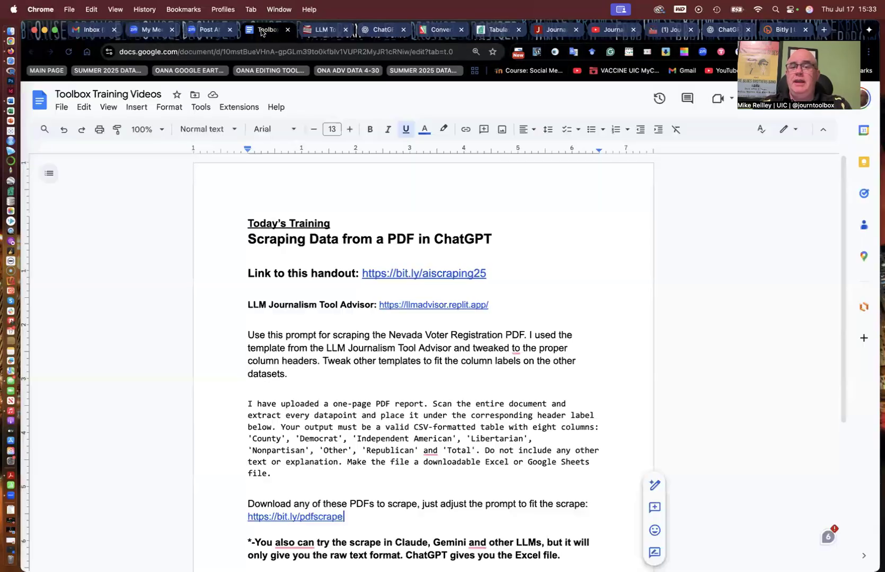
{"action": "scroll", "coordinate": [336, 367], "scroll_direction": "down", "scroll_amount": 3}
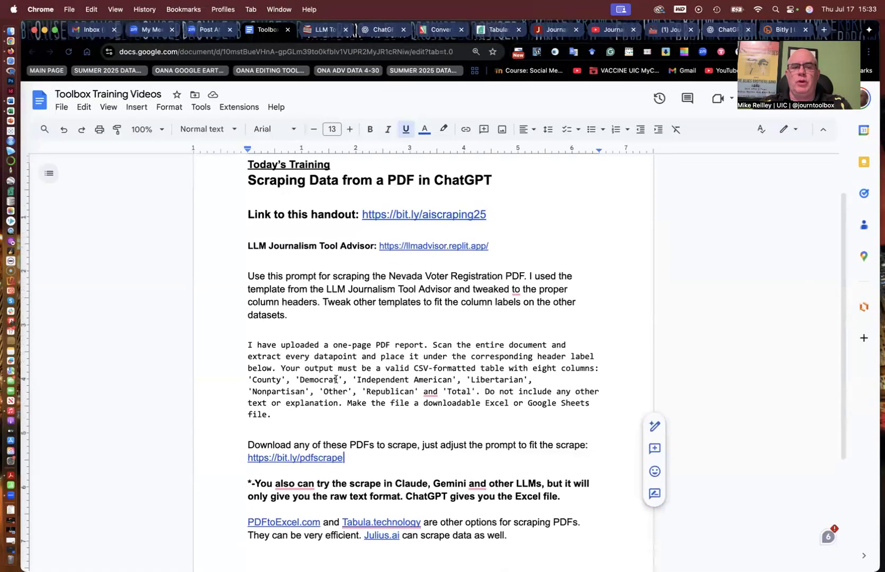
{"action": "right_click", "coordinate": [243, 338]}
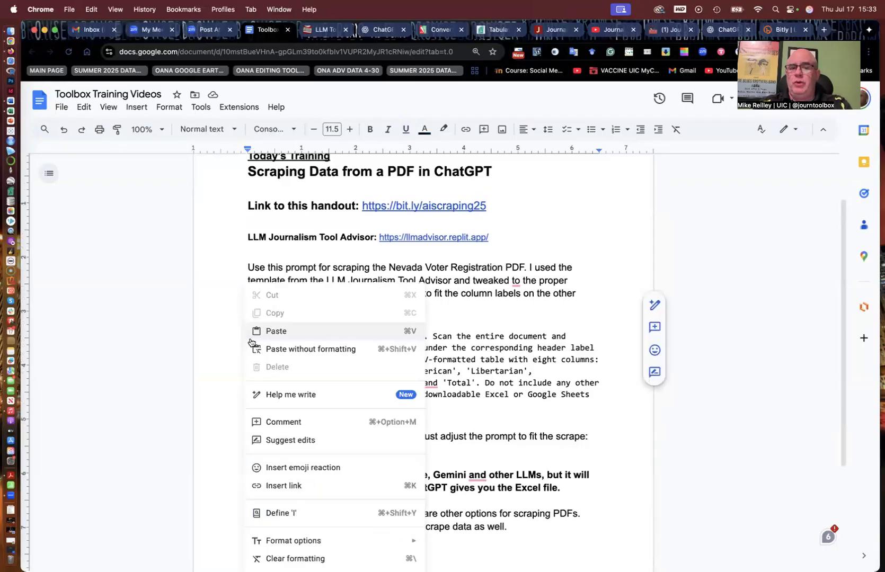
{"action": "left_click", "coordinate": [223, 335]}
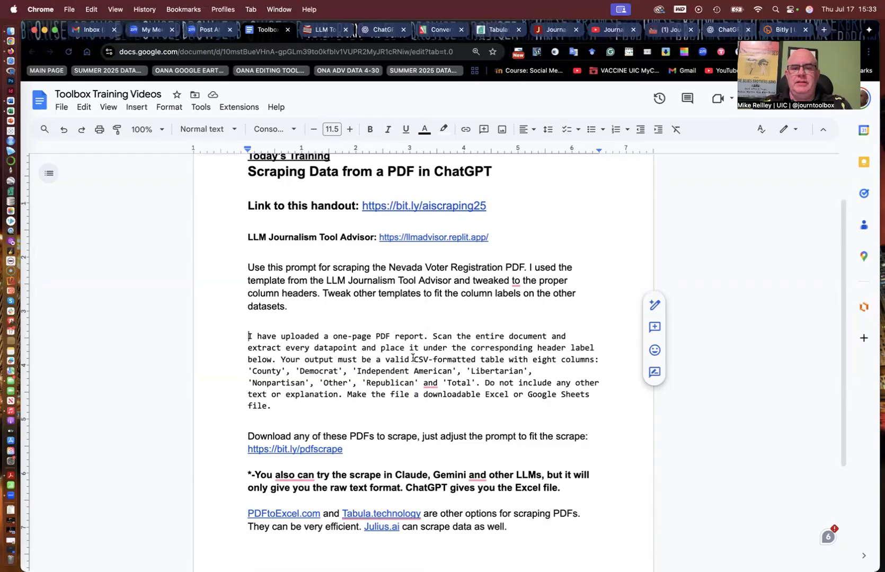
{"action": "mouse_move", "coordinate": [385, 360]}
{"action": "left_mouse_down"}
{"action": "mouse_move", "coordinate": [410, 360]}
{"action": "mouse_move", "coordinate": [451, 385]}
{"action": "mouse_move", "coordinate": [451, 396]}
{"action": "mouse_move", "coordinate": [575, 407]}
{"action": "mouse_move", "coordinate": [586, 398]}
{"action": "mouse_move", "coordinate": [587, 407]}
{"action": "left_mouse_up"}
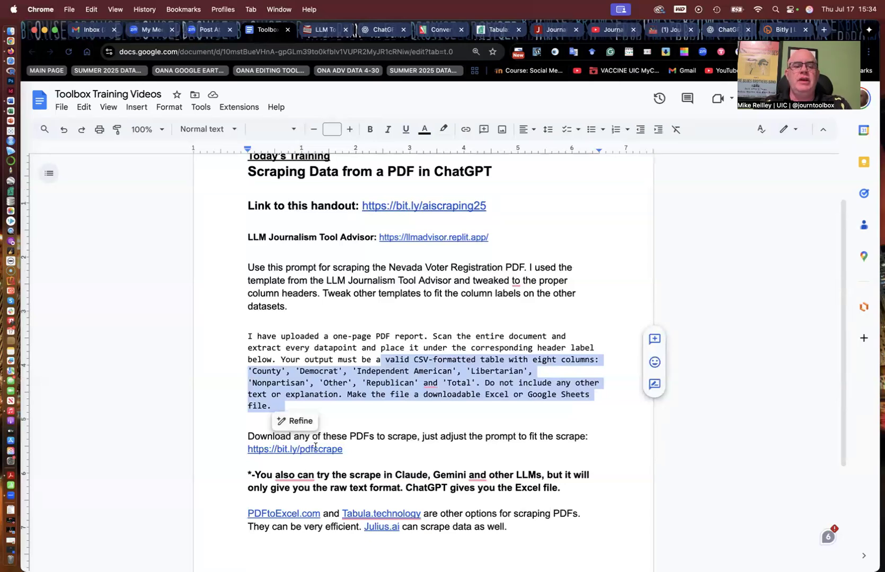
{"action": "left_click", "coordinate": [392, 433]}
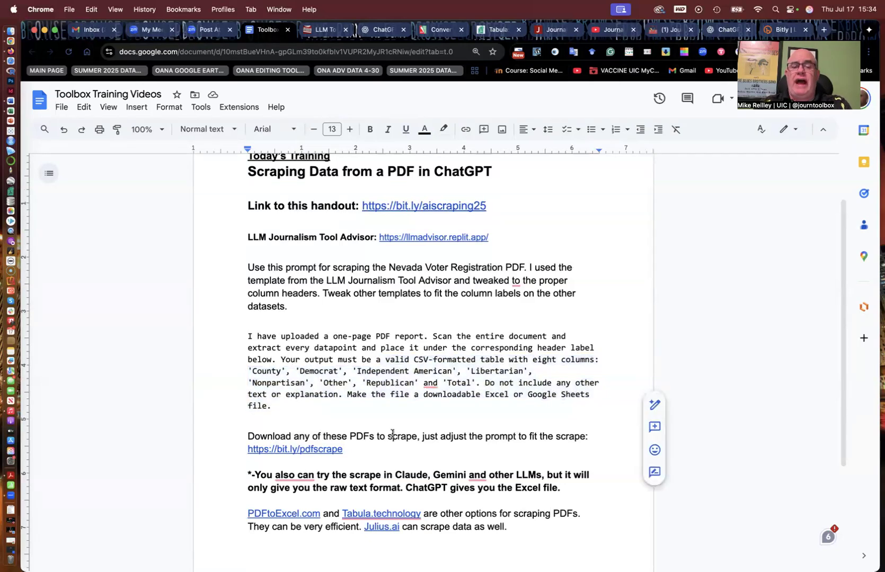
Highlight the bit.ly/pdfscrape link, the PDFtoExcel.com and Tabula paragraph, and the Julius.ai mention.
{"action": "left_click_drag", "start_coordinate": [349, 449], "coordinate": [246, 448]}
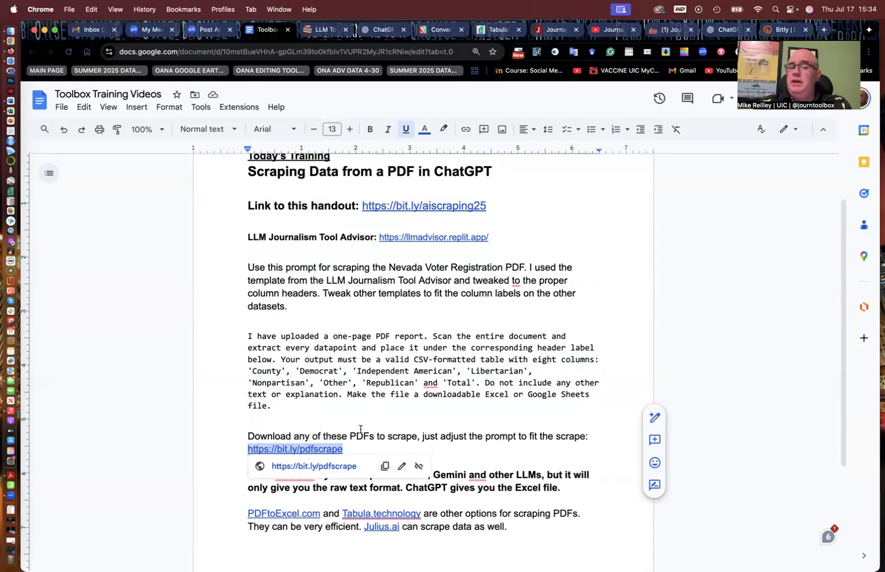
{"action": "left_click", "coordinate": [360, 430]}
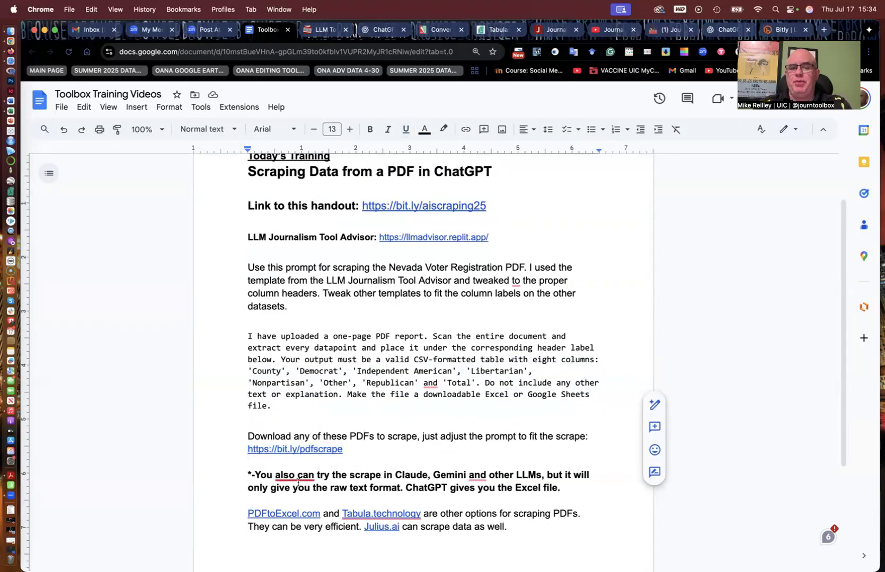
{"action": "mouse_move", "coordinate": [244, 514]}
{"action": "left_mouse_down"}
{"action": "mouse_move", "coordinate": [327, 532]}
{"action": "mouse_move", "coordinate": [525, 530]}
{"action": "left_mouse_up"}
{"action": "left_click", "coordinate": [356, 527]}
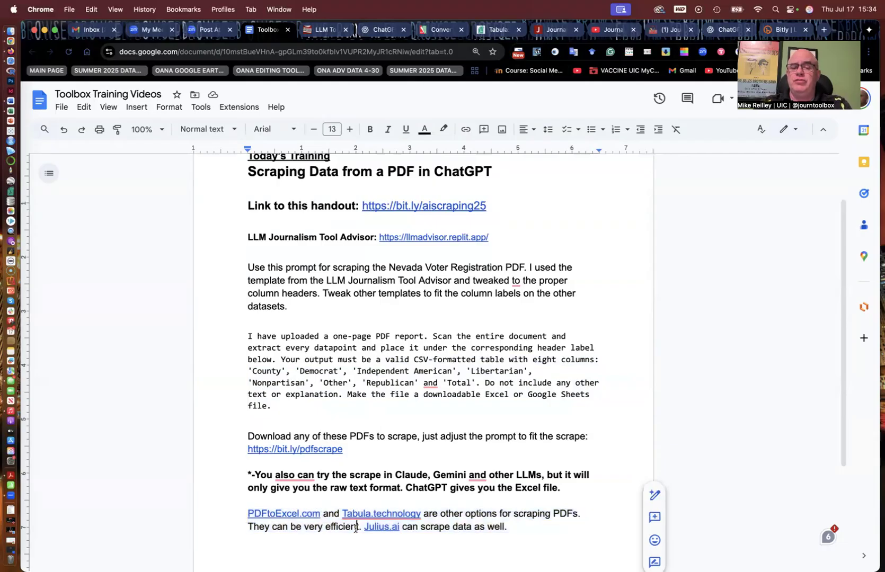
{"action": "left_click_drag", "start_coordinate": [362, 525], "coordinate": [401, 526]}
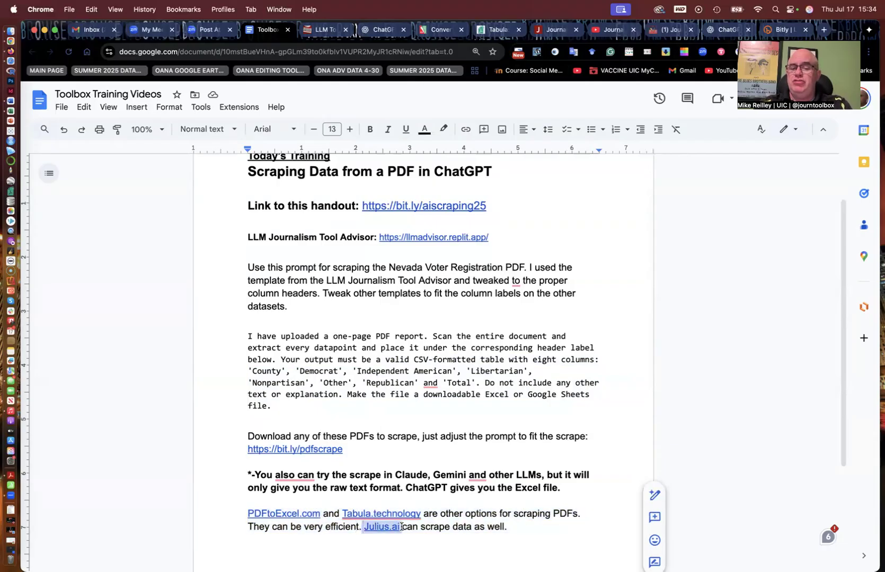
{"action": "left_click", "coordinate": [481, 517]}
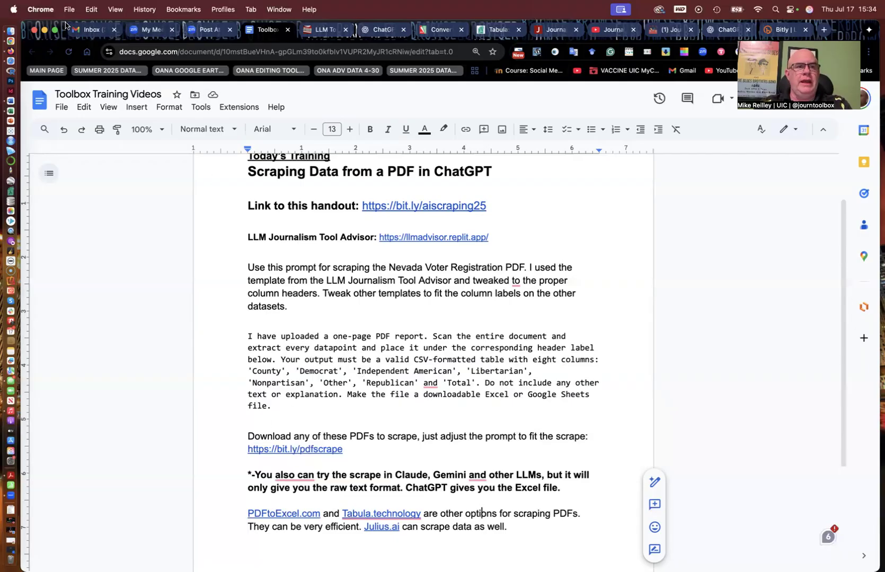
Move the browser aside and open Nevada_Voter_Reg_Feb_2016.pdf from the desktop.
{"action": "left_click_drag", "start_coordinate": [62, 26], "coordinate": [80, 28]}
{"action": "left_click_drag", "start_coordinate": [162, 22], "coordinate": [196, 85]}
{"action": "double_click", "coordinate": [119, 274]}
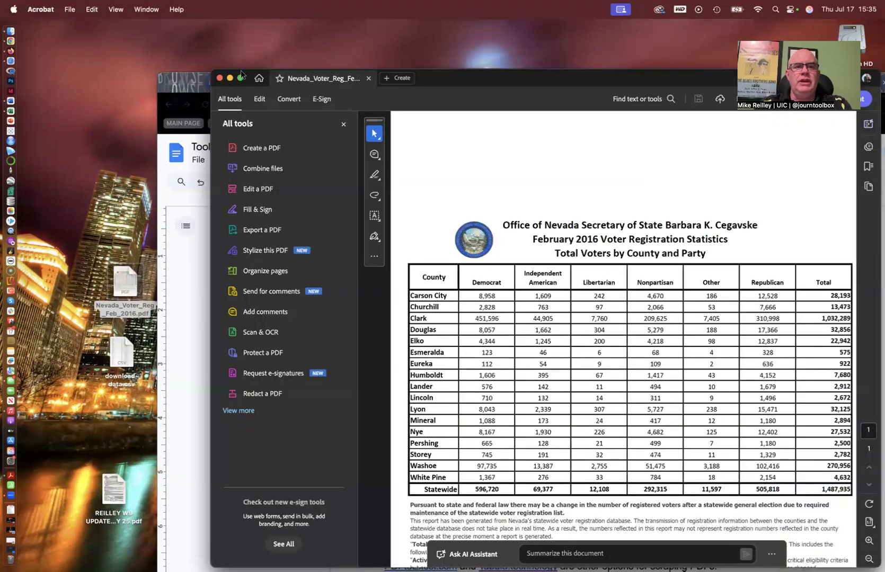
Review and highlight the voter registration table in Acrobat, then close the PDF.
{"action": "left_click_drag", "start_coordinate": [244, 73], "coordinate": [58, 41]}
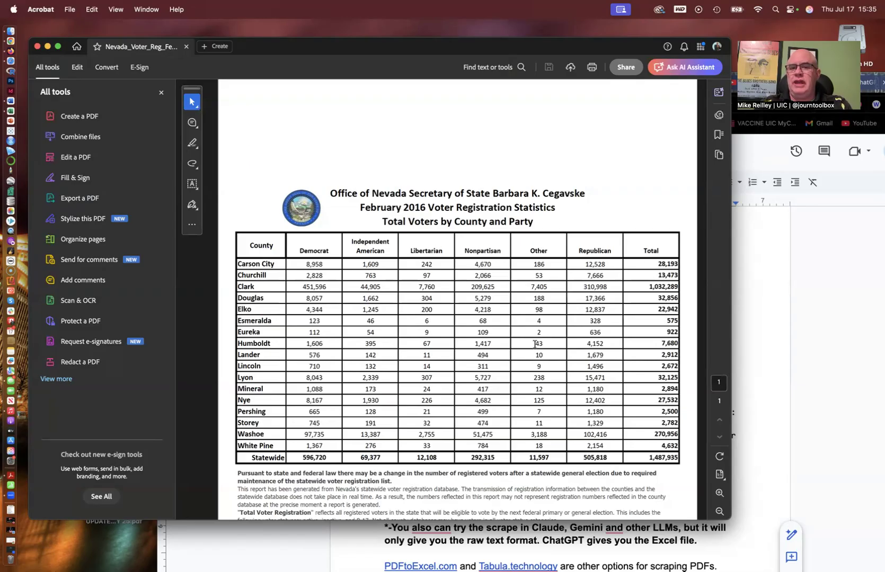
{"action": "scroll", "coordinate": [384, 454], "scroll_direction": "down", "scroll_amount": 3}
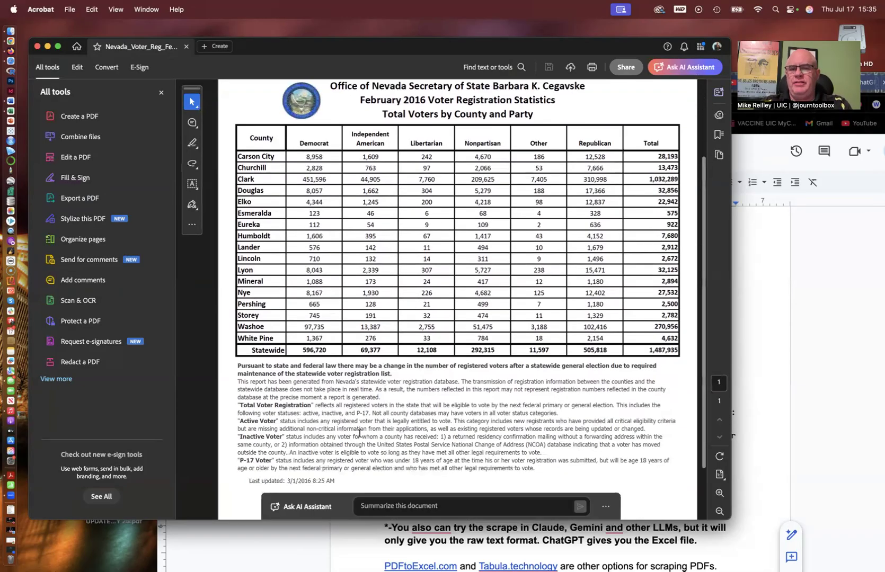
{"action": "scroll", "coordinate": [352, 438], "scroll_direction": "up", "scroll_amount": 1}
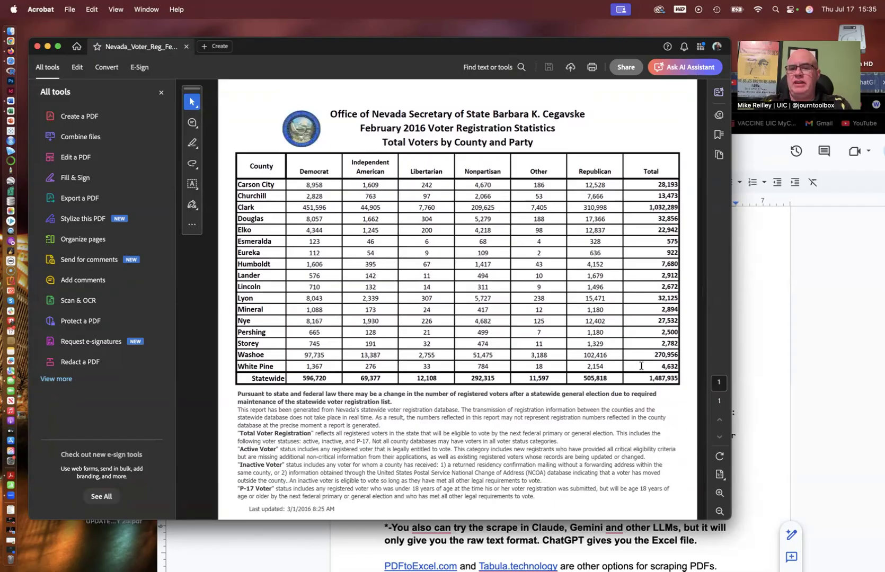
{"action": "left_click_drag", "start_coordinate": [684, 378], "coordinate": [358, 153]}
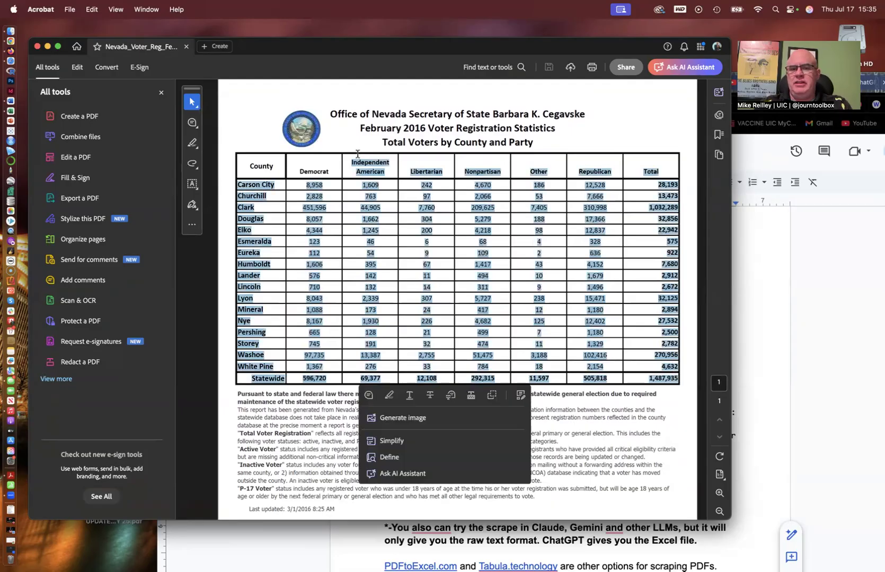
{"action": "left_click", "coordinate": [397, 113]}
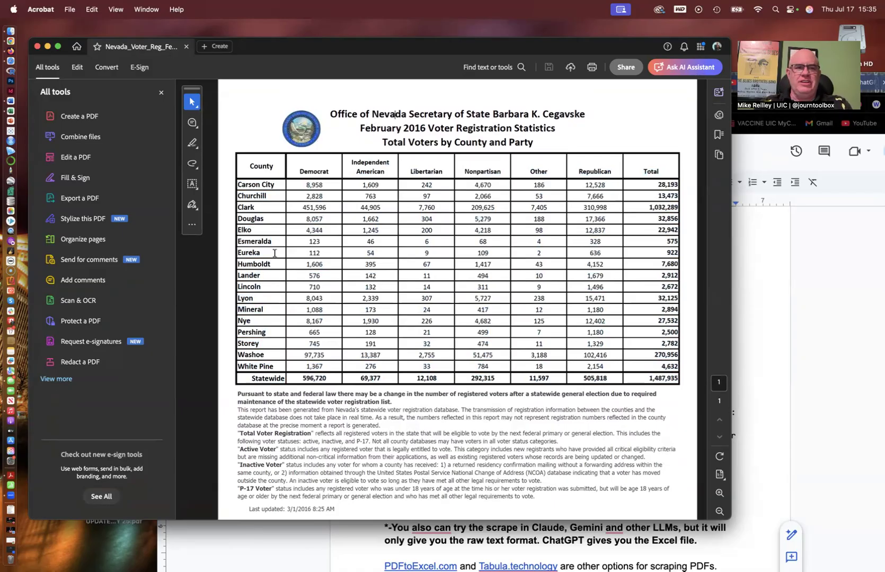
{"action": "left_click", "coordinate": [37, 46]}
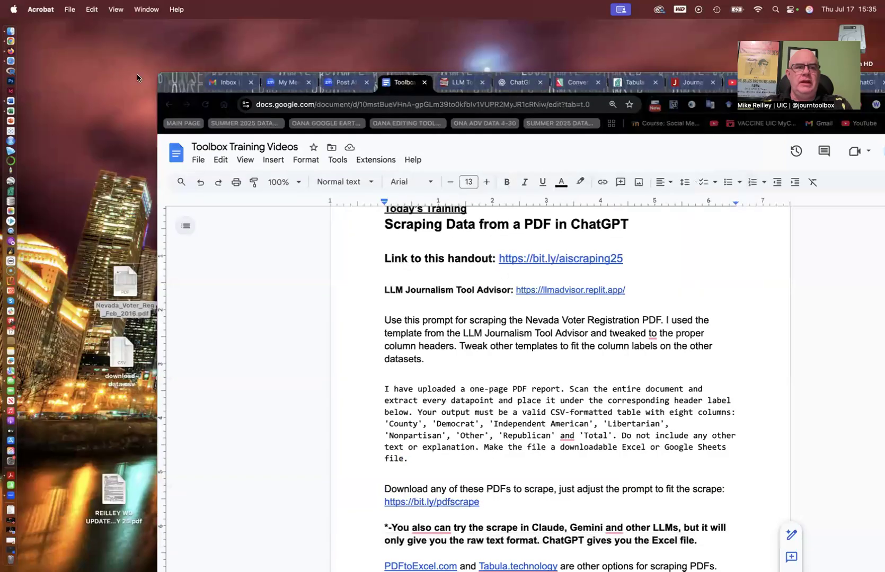
Reposition the browser, select the eight-column scraping prompt paragraph, and go to a new ChatGPT chat.
{"action": "left_click_drag", "start_coordinate": [198, 79], "coordinate": [125, 55]}
{"action": "left_click_drag", "start_coordinate": [79, 35], "coordinate": [79, 35]}
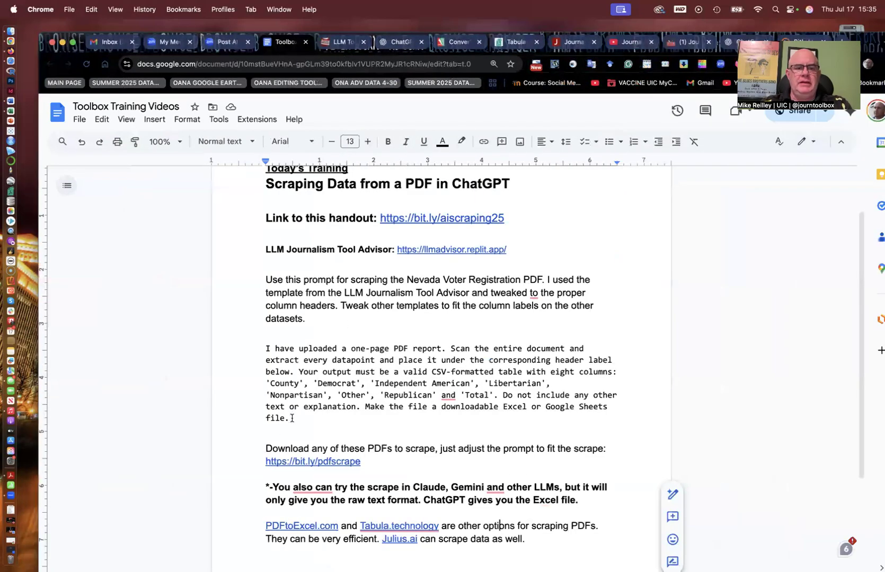
{"action": "left_click_drag", "start_coordinate": [292, 418], "coordinate": [253, 352]}
{"action": "key", "text": "super+c"}
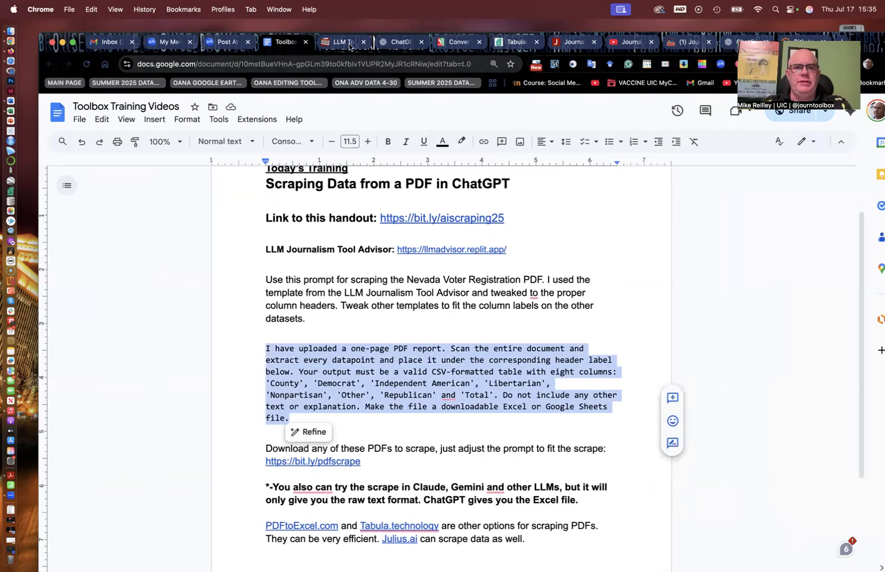
{"action": "left_click", "coordinate": [398, 43]}
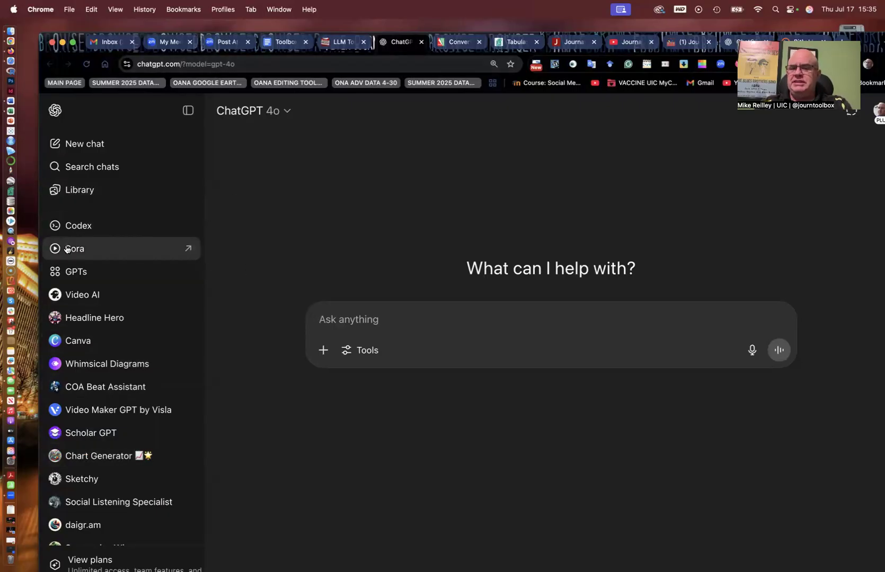
Attach Nevada_Voter_Reg_Feb_2016.pdf, paste the eight-column CSV prompt, and send both to ChatGPT.
{"action": "left_click", "coordinate": [324, 354]}
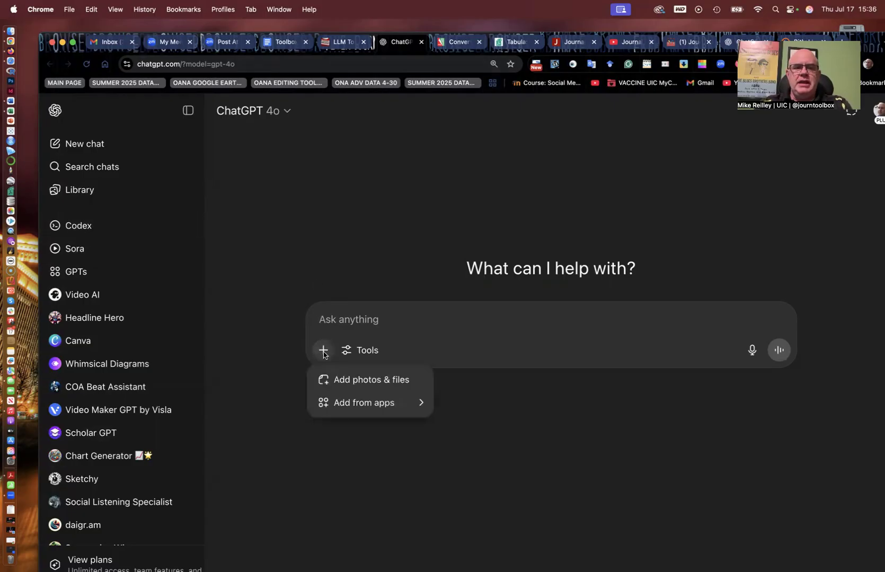
{"action": "left_click", "coordinate": [354, 385]}
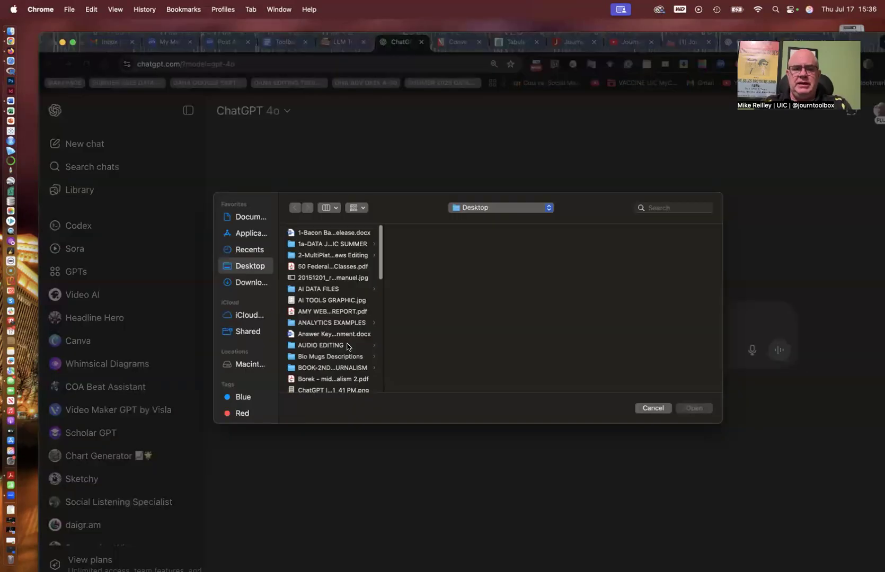
{"action": "scroll", "coordinate": [347, 346], "scroll_direction": "down", "scroll_amount": 5}
{"action": "scroll", "coordinate": [347, 346], "scroll_direction": "down", "scroll_amount": 8}
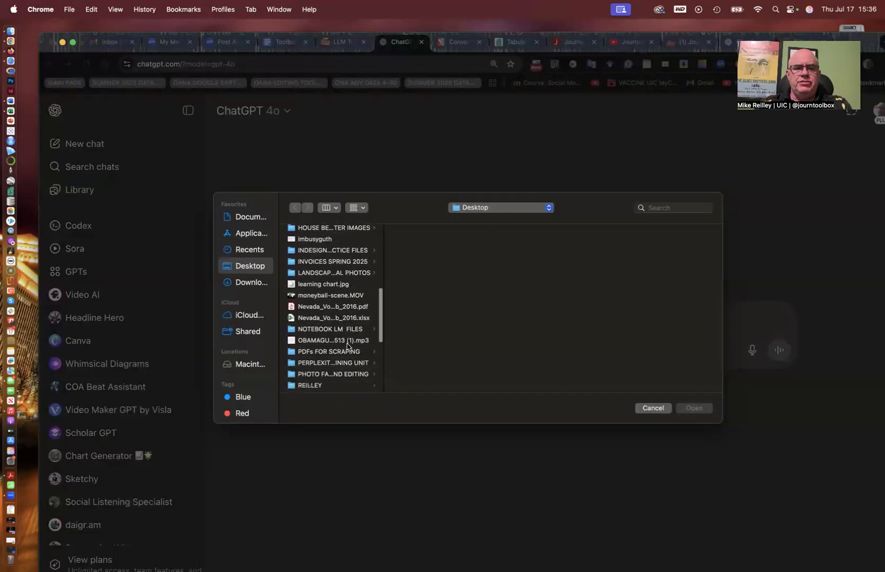
{"action": "left_click", "coordinate": [333, 283]}
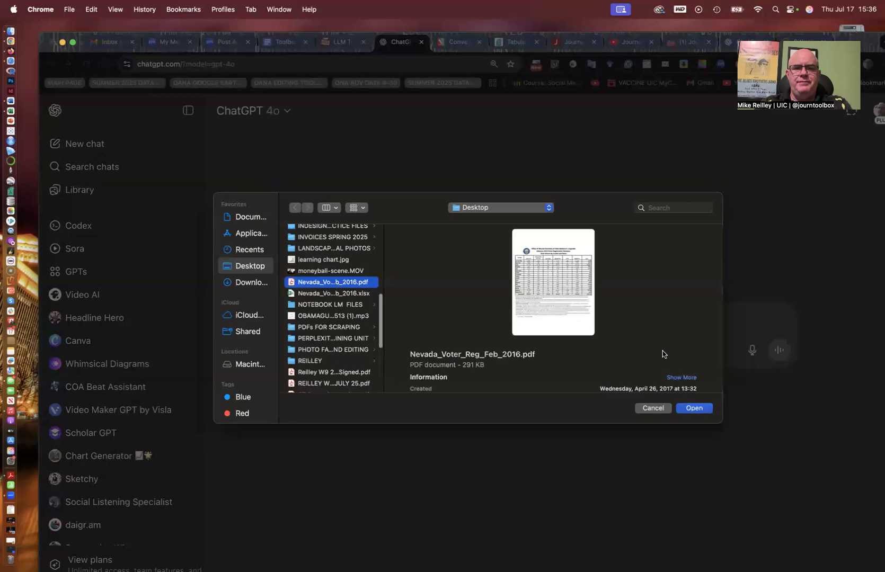
{"action": "left_click", "coordinate": [690, 408]}
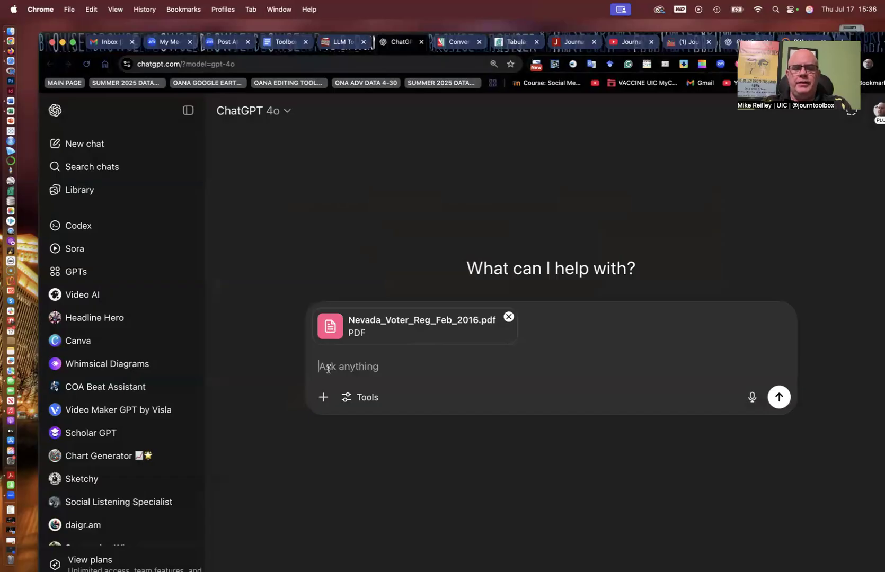
{"action": "key", "text": "super+v"}
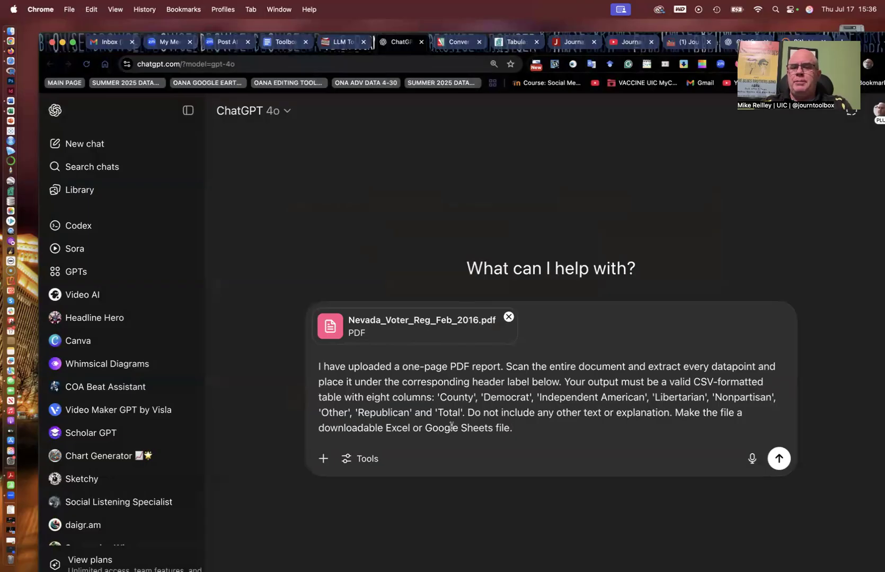
{"action": "left_click", "coordinate": [779, 458]}
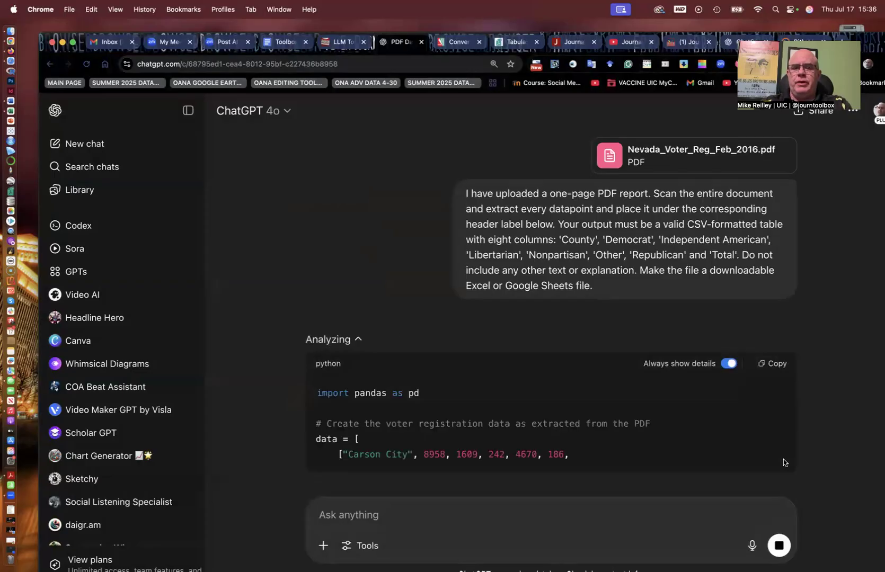
Scroll through ChatGPT's extracted county rows down to Statewide, then move to PDFtoExcel.com.
{"action": "scroll", "coordinate": [687, 444], "scroll_direction": "down", "scroll_amount": 3}
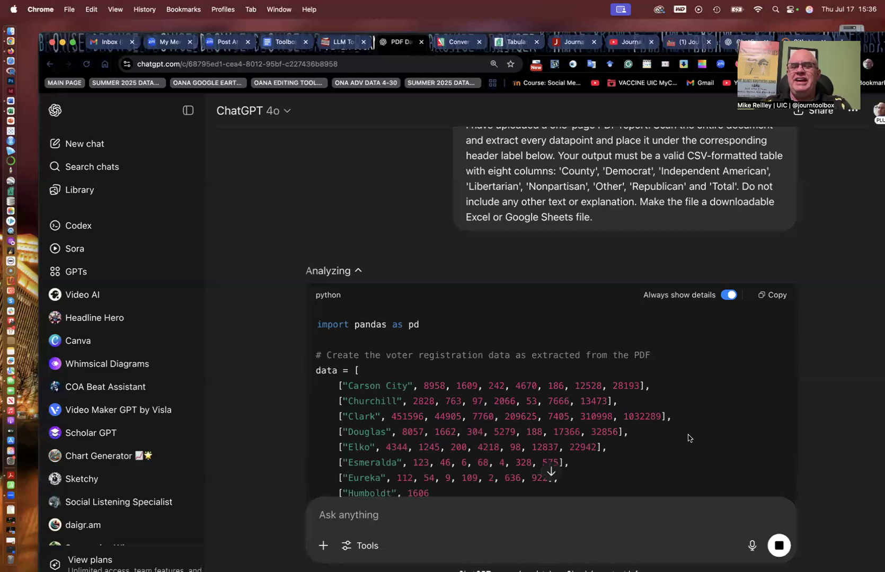
{"action": "scroll", "coordinate": [687, 438], "scroll_direction": "down", "scroll_amount": 3}
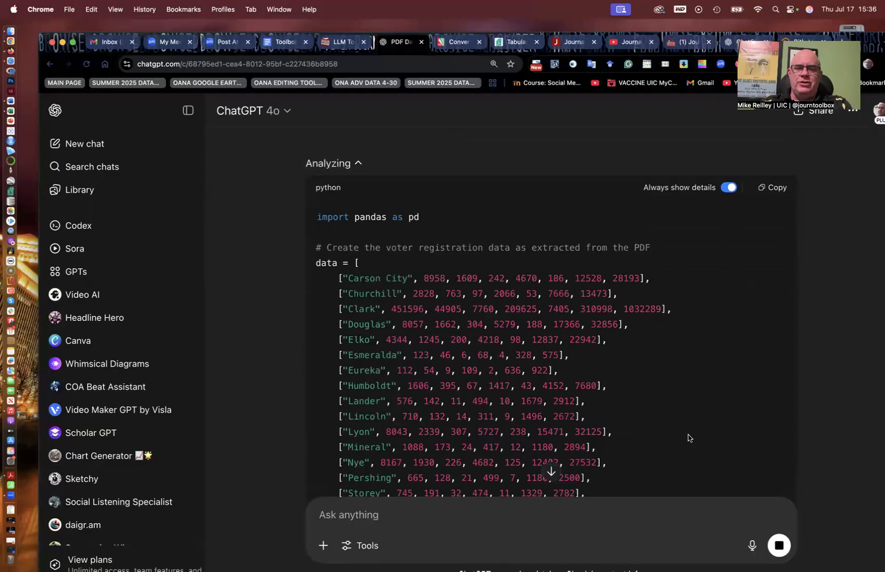
{"action": "scroll", "coordinate": [687, 437], "scroll_direction": "down", "scroll_amount": 3}
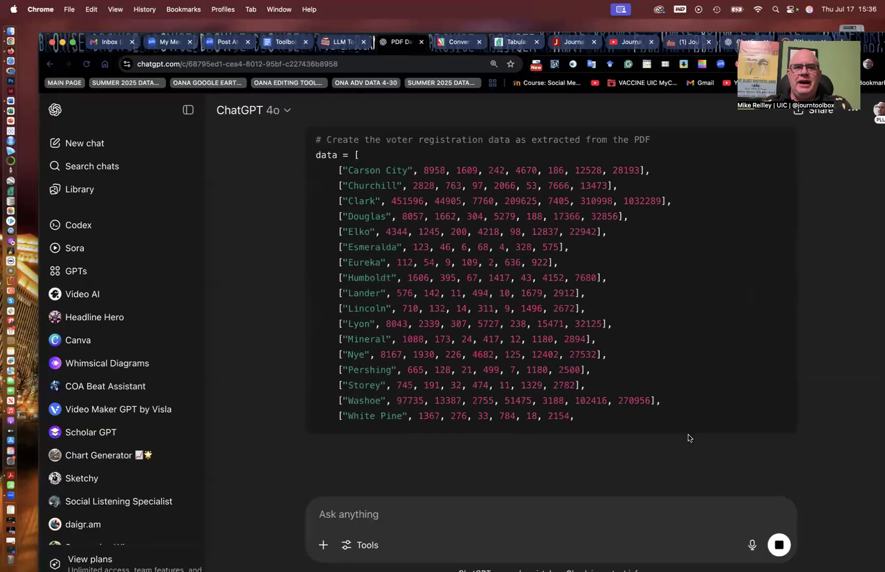
{"action": "left_click", "coordinate": [453, 43]}
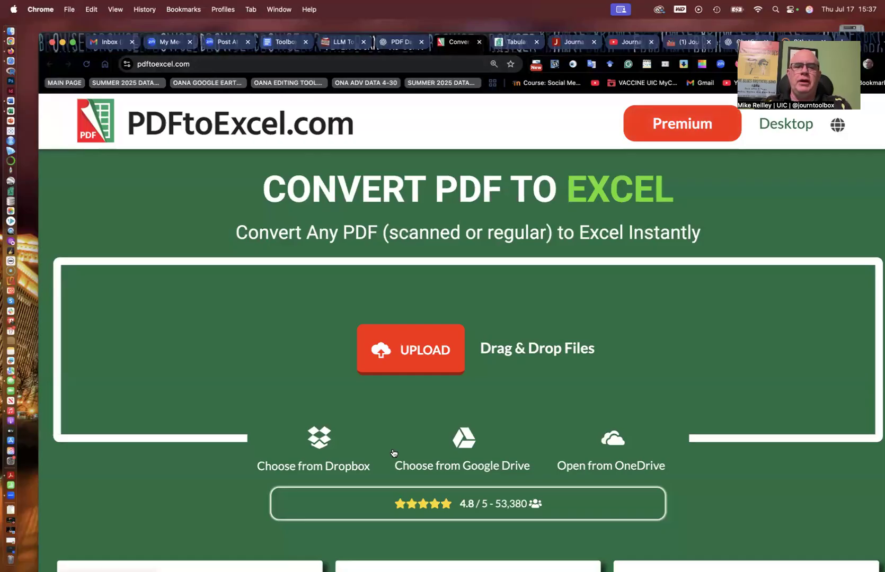
Upload Nevada_Voter_Reg_Feb_2016.pdf to PDFtoExcel.com for conversion to Excel.
{"action": "left_click", "coordinate": [401, 357]}
{"action": "scroll", "coordinate": [361, 368], "scroll_direction": "down", "scroll_amount": 5}
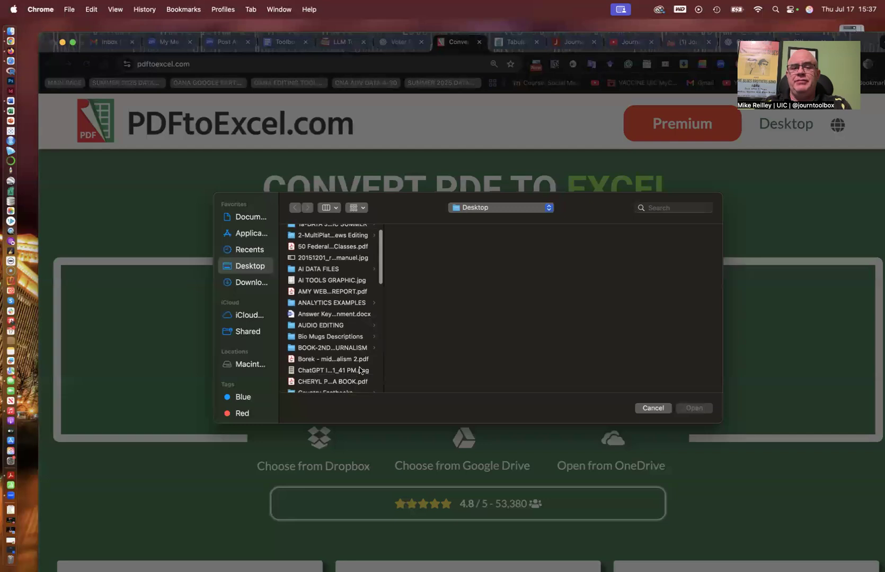
{"action": "scroll", "coordinate": [359, 370], "scroll_direction": "down", "scroll_amount": 8}
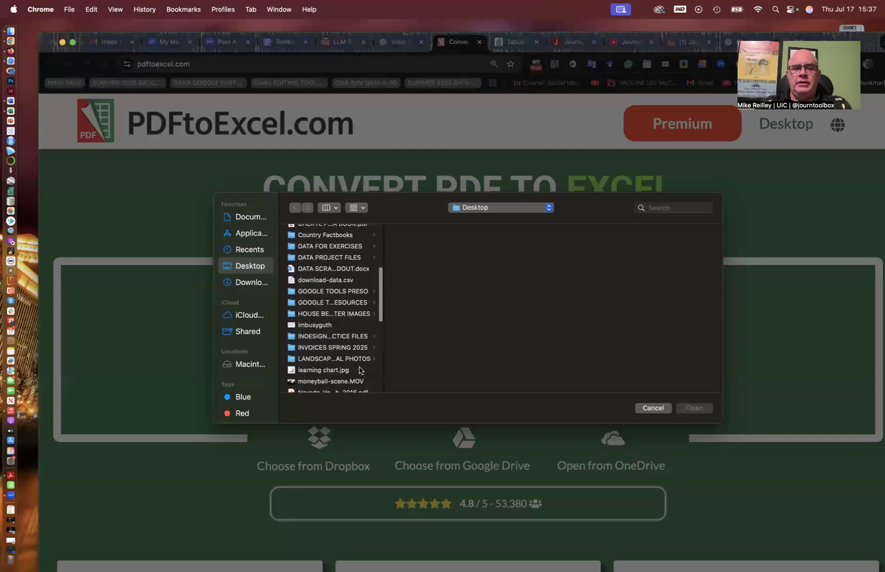
{"action": "left_click", "coordinate": [334, 315]}
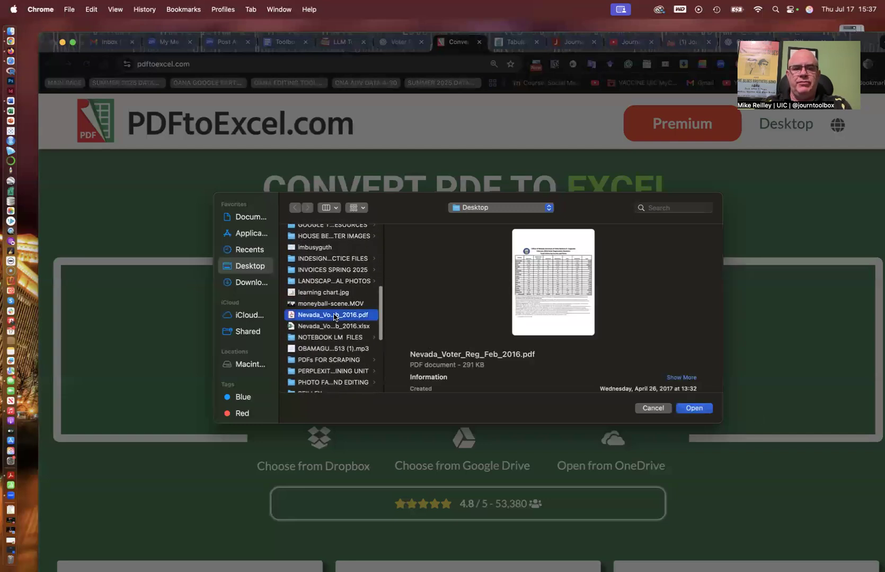
{"action": "left_click", "coordinate": [699, 408]}
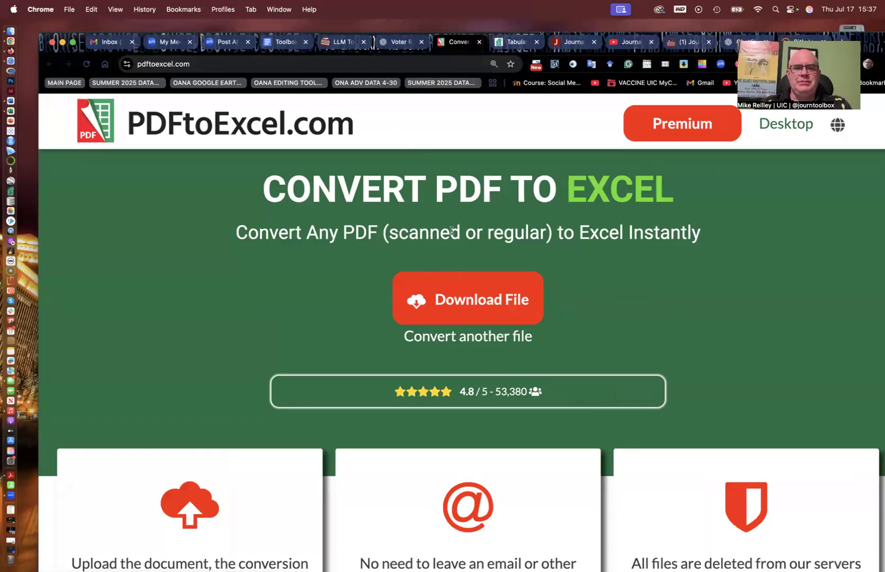
Compare the Tabula site with the PDFtoExcel.com result page, ending on tabula.technology.
{"action": "left_click", "coordinate": [508, 44]}
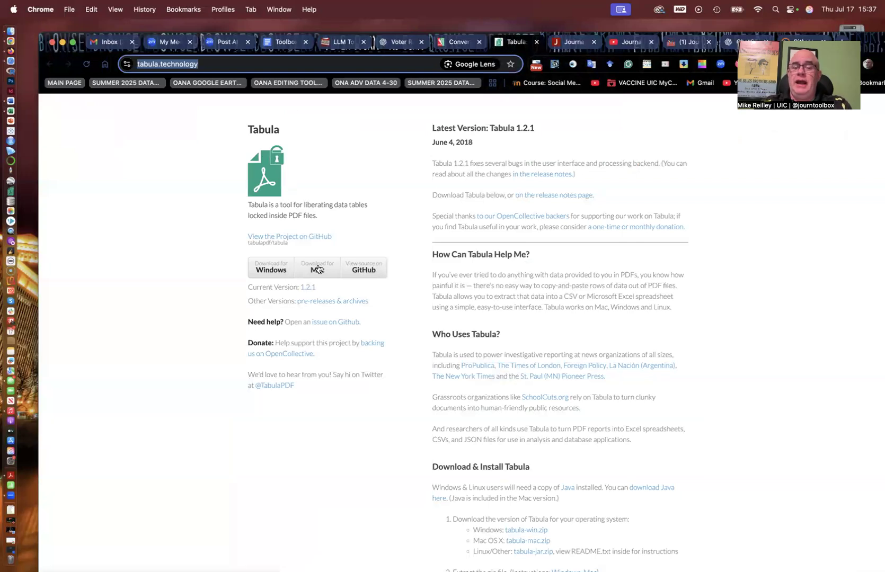
{"action": "left_click", "coordinate": [460, 43]}
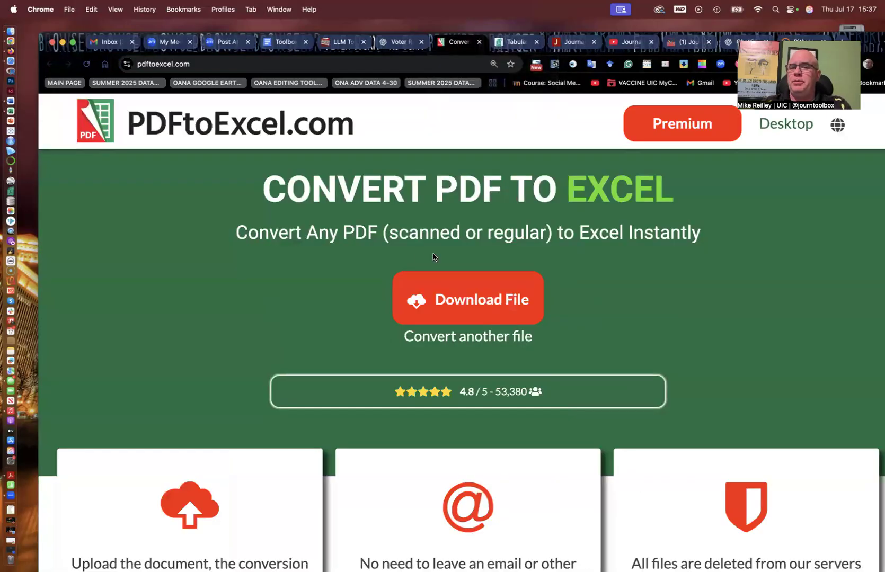
{"action": "scroll", "coordinate": [432, 252], "scroll_direction": "down", "scroll_amount": 7}
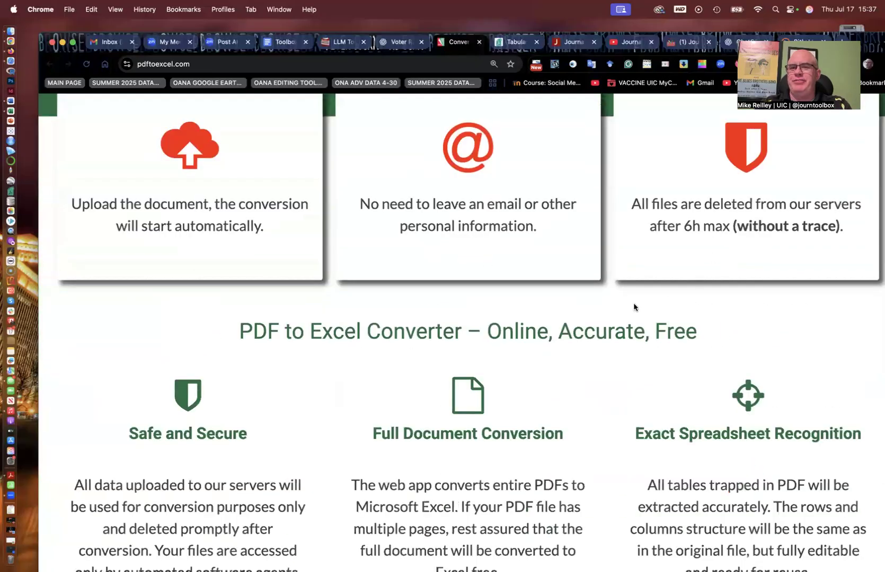
{"action": "scroll", "coordinate": [634, 306], "scroll_direction": "up", "scroll_amount": 7}
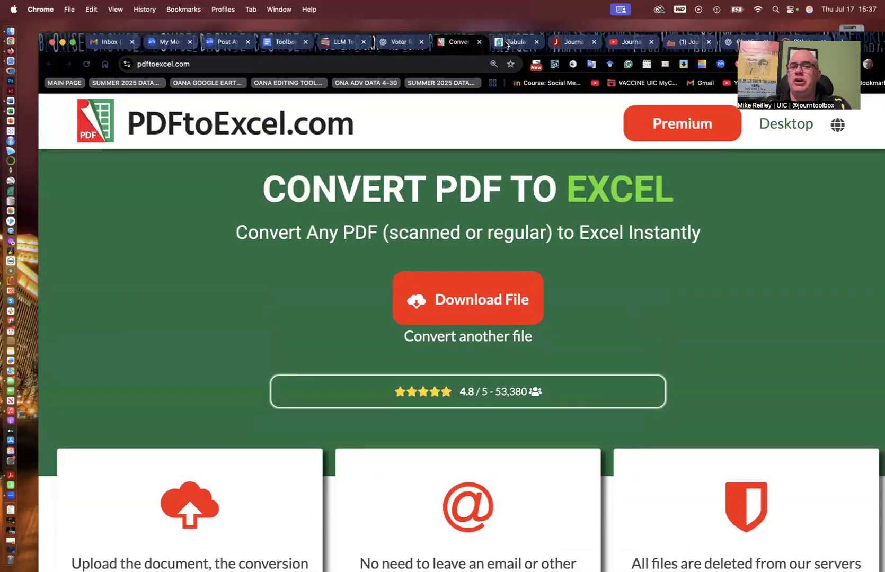
{"action": "left_click", "coordinate": [496, 46]}
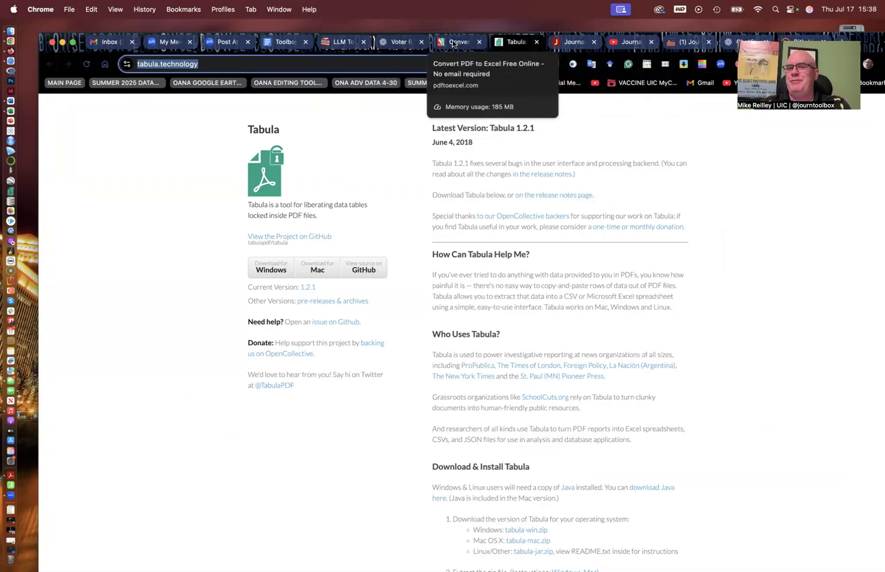
Download the Nevada voter registration Excel file generated in the ChatGPT chat.
{"action": "left_click", "coordinate": [389, 43]}
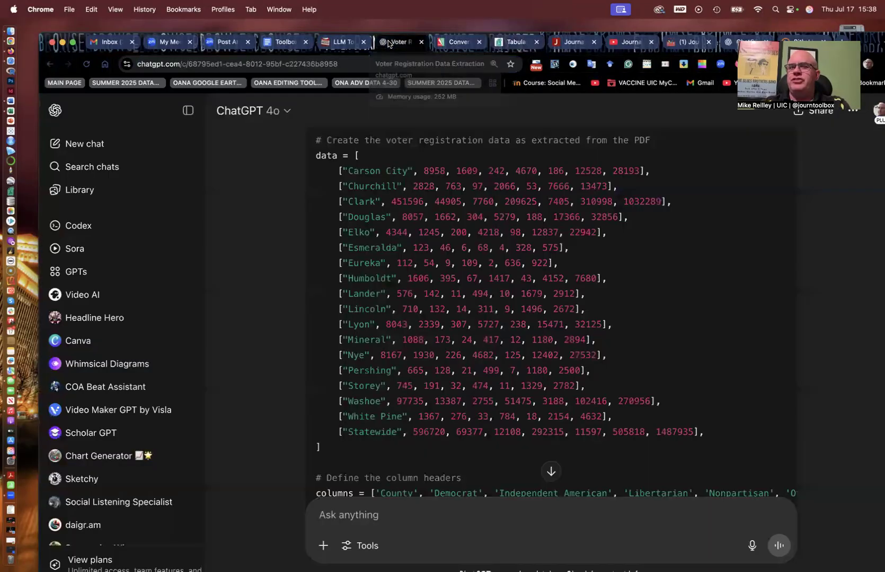
{"action": "scroll", "coordinate": [445, 265], "scroll_direction": "down", "scroll_amount": 10}
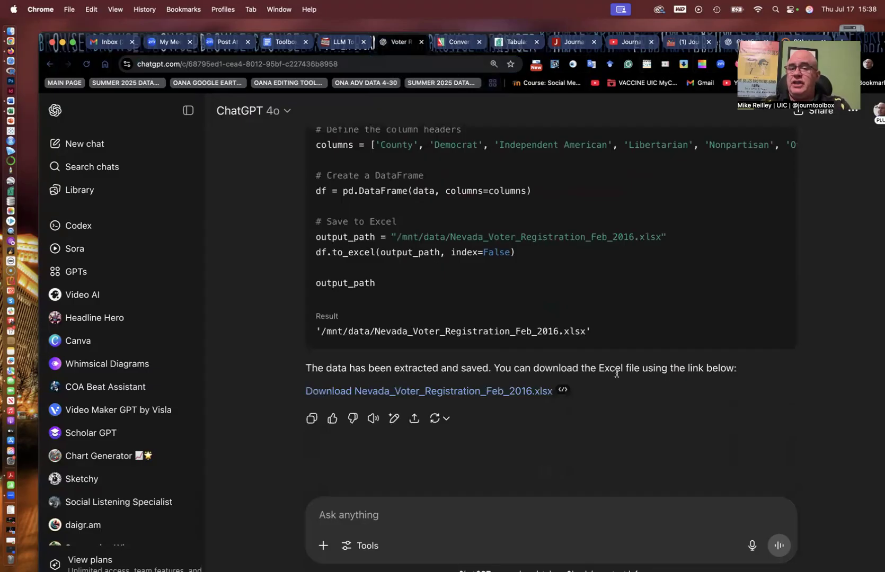
{"action": "left_click", "coordinate": [482, 392]}
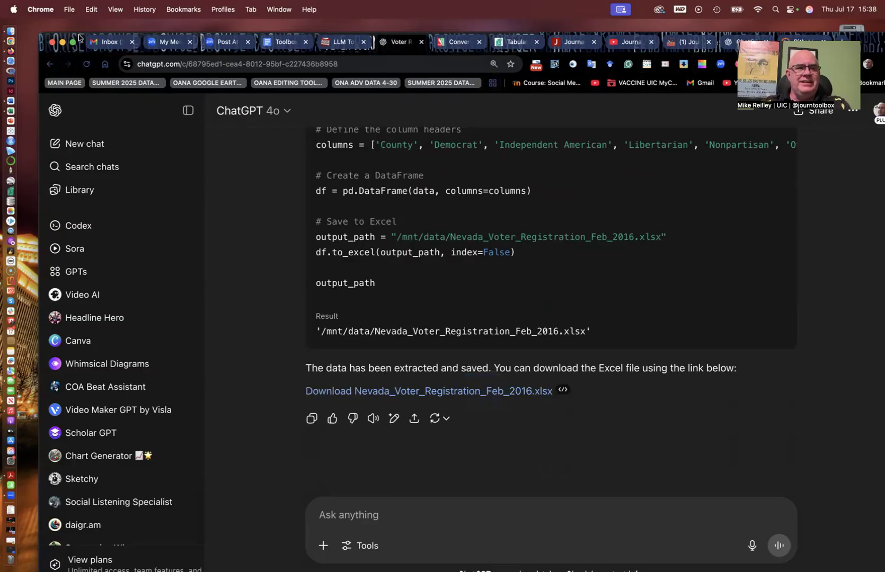
Put Nevada_Voter_Registration_Feb_2016.xlsx on the desktop, replacing the old copy, and open it in Excel.
{"action": "left_click_drag", "start_coordinate": [78, 37], "coordinate": [251, 52]}
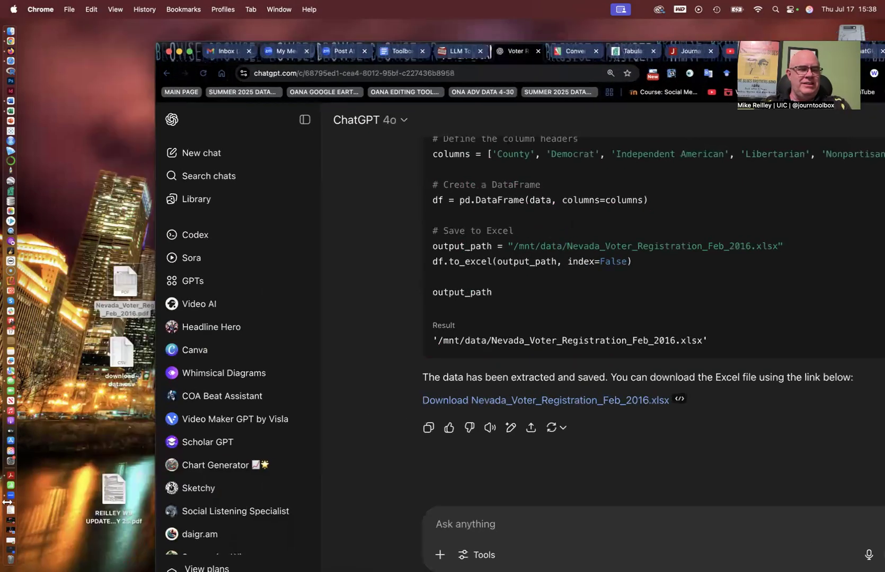
{"action": "left_click", "coordinate": [9, 512]}
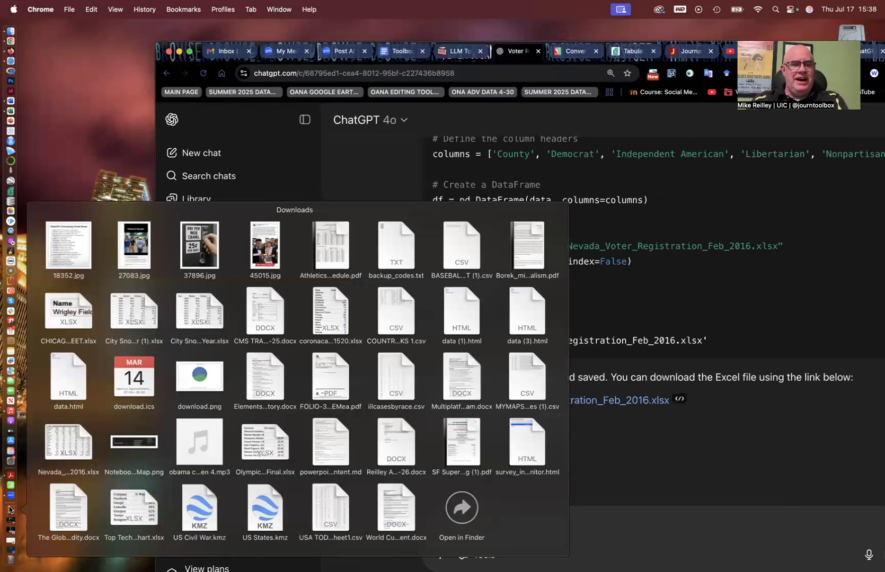
{"action": "left_click_drag", "start_coordinate": [62, 456], "coordinate": [65, 130]}
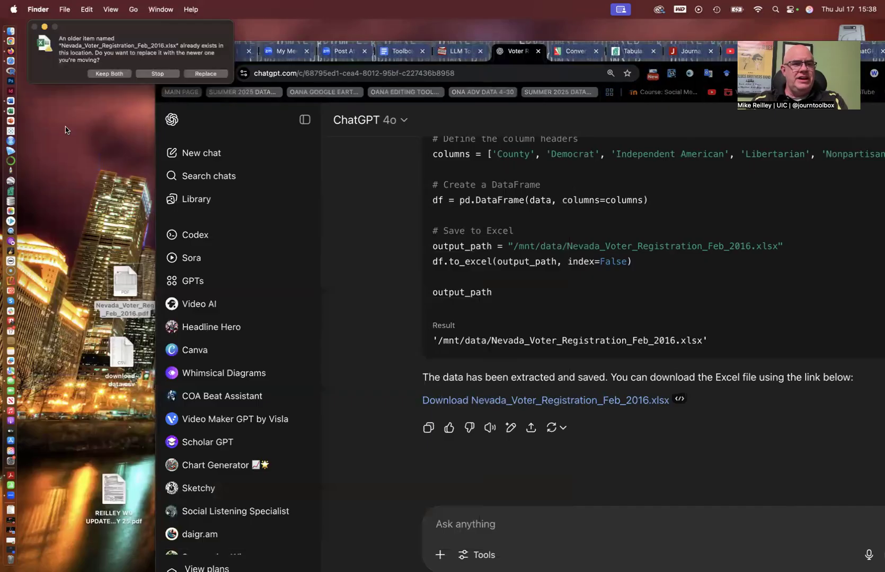
{"action": "left_click", "coordinate": [193, 76]}
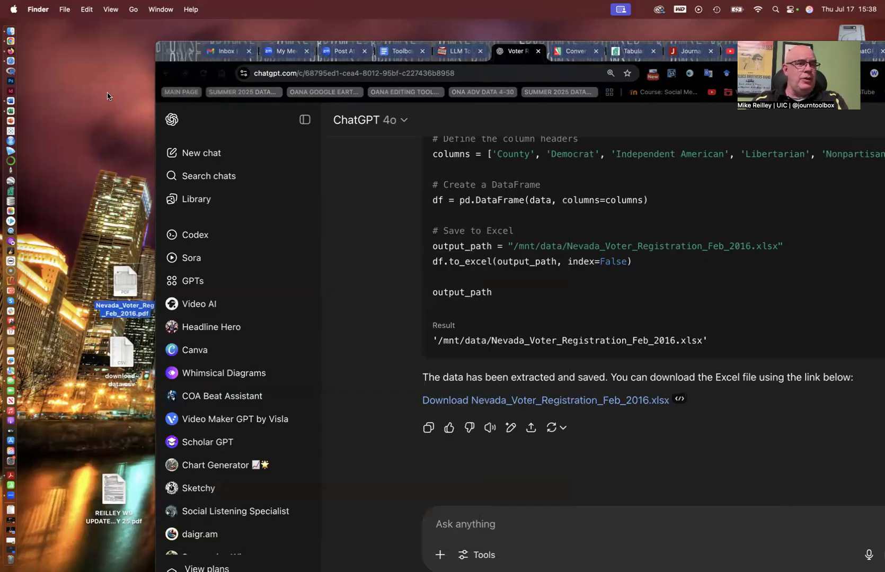
{"action": "left_click", "coordinate": [66, 135]}
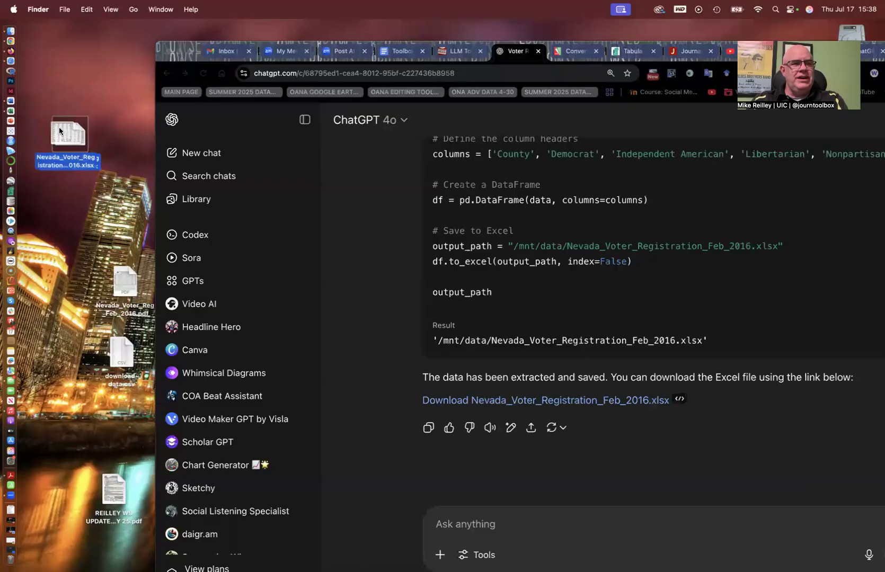
{"action": "left_click_drag", "start_coordinate": [60, 128], "coordinate": [10, 111]}
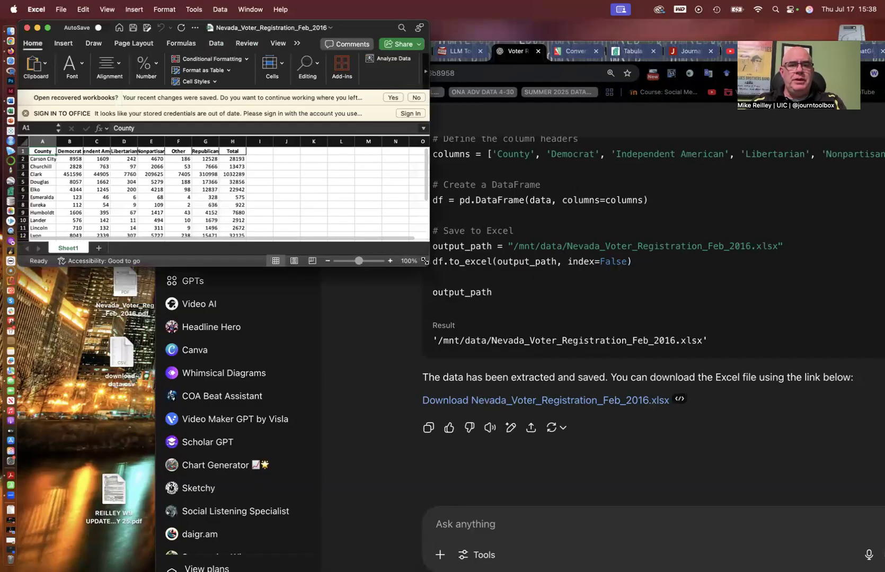
Enlarge and zoom the sheet, bold the Statewide row A19:H19, and check the county totals.
{"action": "left_click_drag", "start_coordinate": [429, 266], "coordinate": [573, 428]}
{"action": "left_click_drag", "start_coordinate": [503, 422], "coordinate": [504, 424]}
{"action": "left_click", "coordinate": [50, 353]}
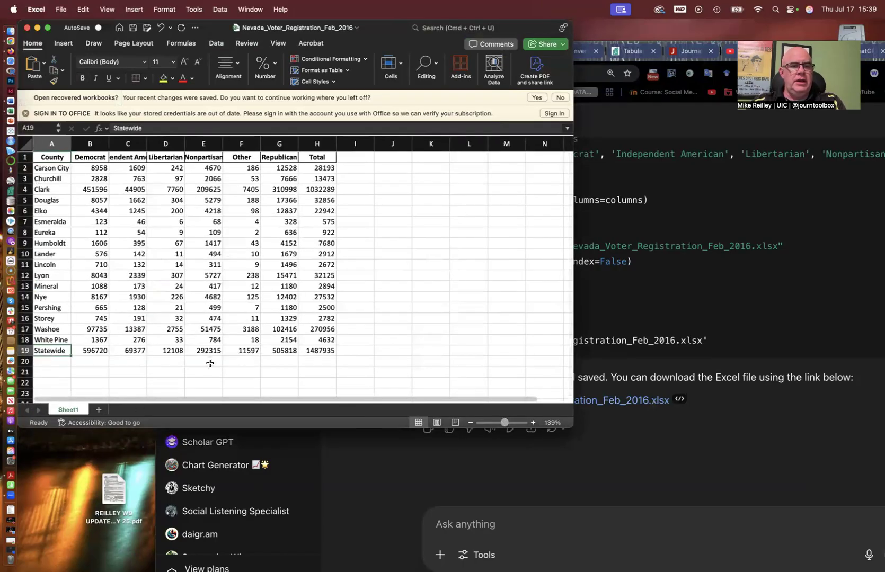
{"action": "left_click", "coordinate": [319, 353], "text": "shift"}
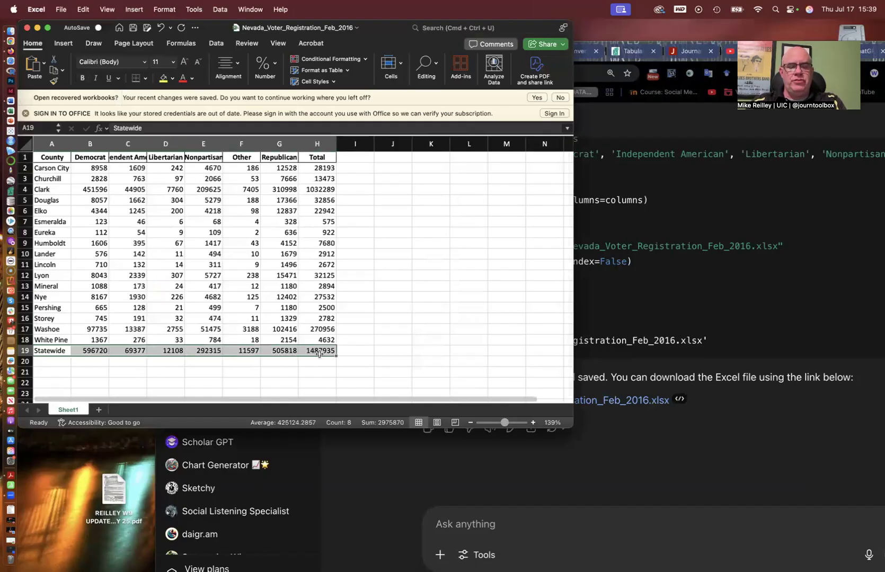
{"action": "key", "text": "super+b"}
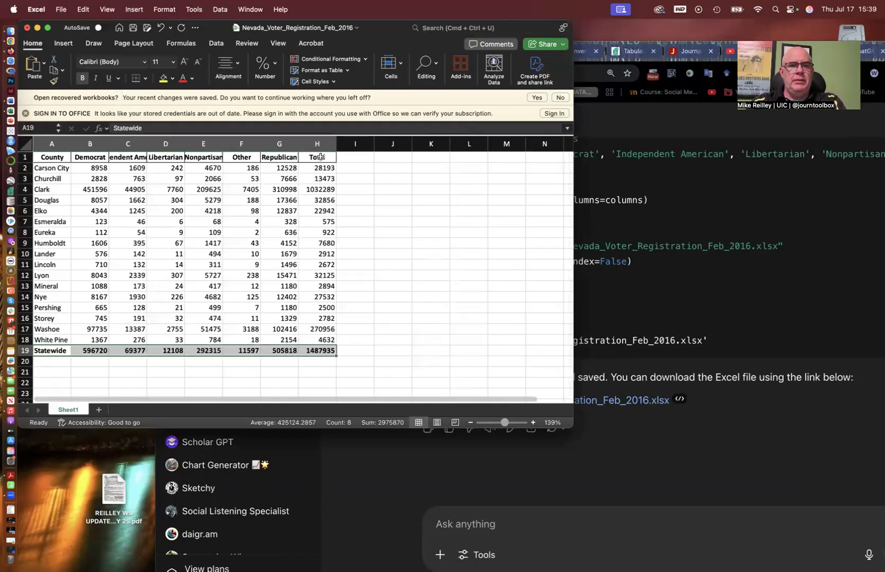
{"action": "left_click", "coordinate": [319, 156]}
{"action": "left_click", "coordinate": [322, 341], "text": "shift"}
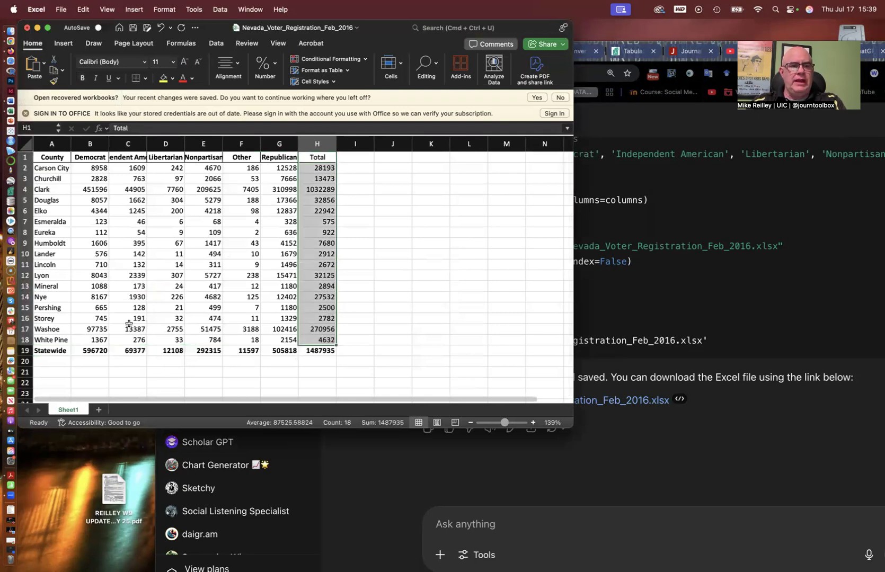
{"action": "left_click", "coordinate": [56, 352]}
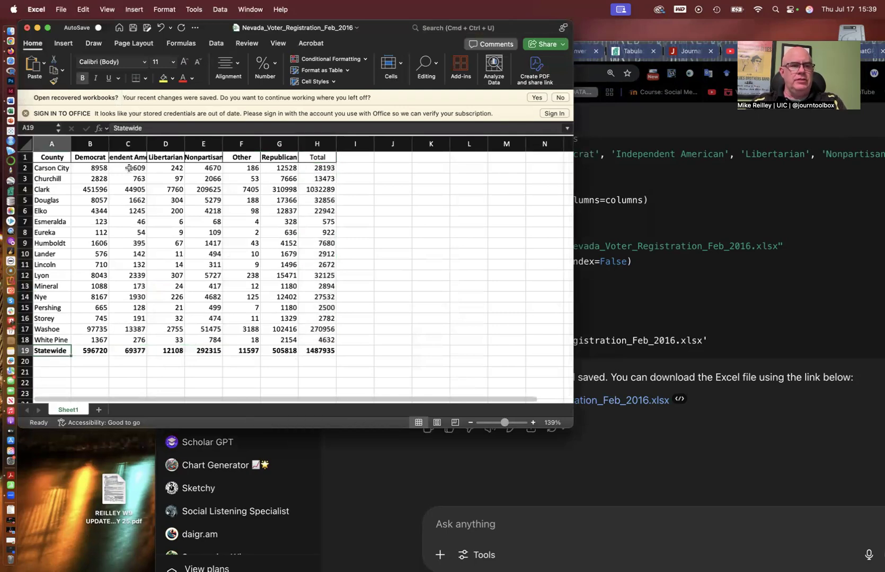
Insert a blank row 19 above the Statewide totals, then select county data A2:H18.
{"action": "left_click", "coordinate": [133, 9]}
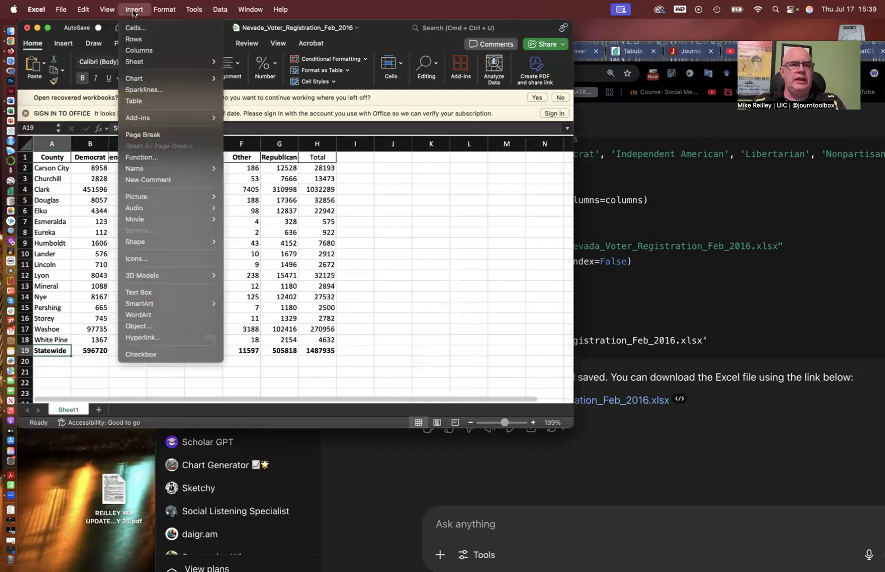
{"action": "left_click", "coordinate": [136, 40]}
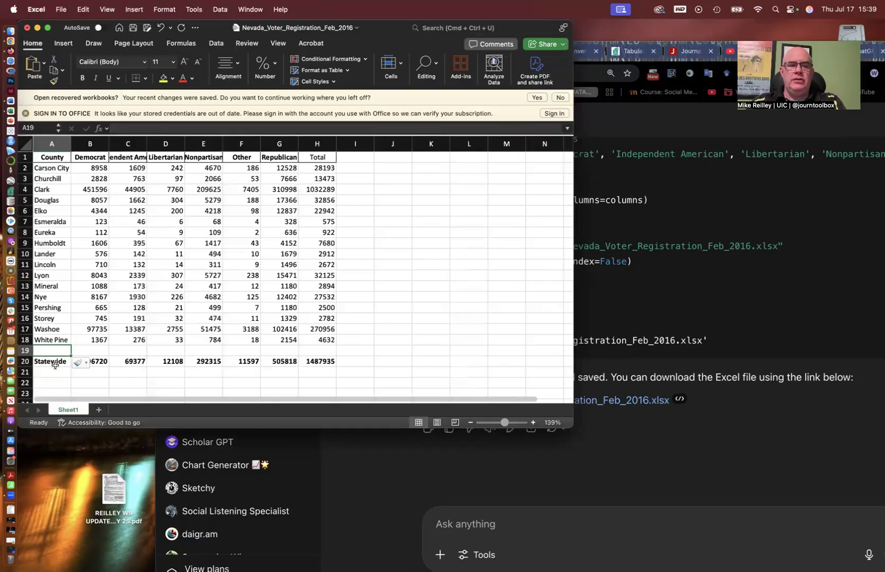
{"action": "left_click", "coordinate": [327, 342]}
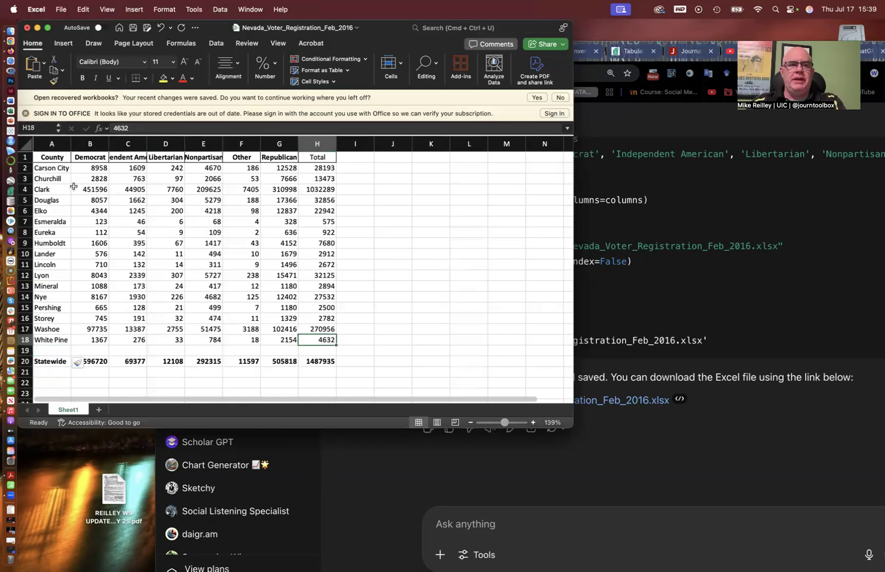
{"action": "left_click", "coordinate": [58, 170], "text": "shift"}
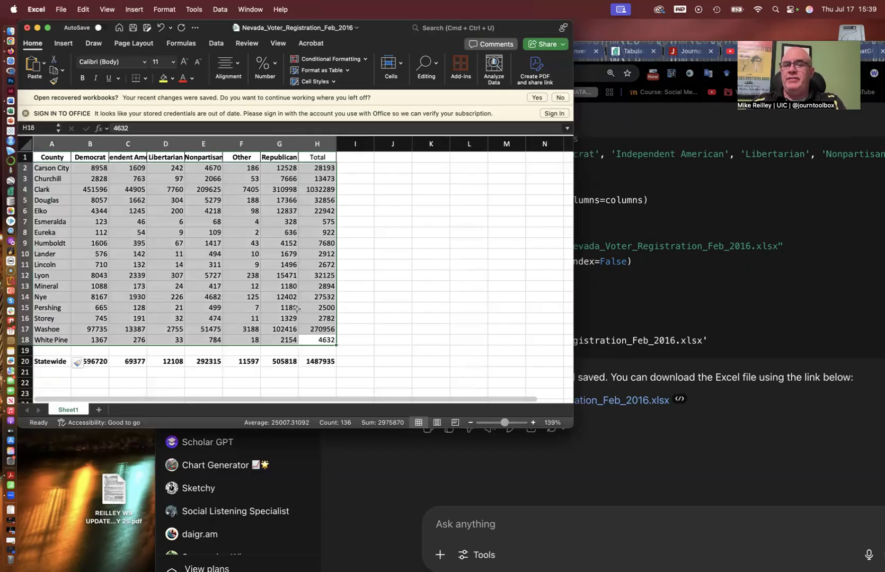
Make the Total header in H1 bold.
{"action": "left_click", "coordinate": [378, 219]}
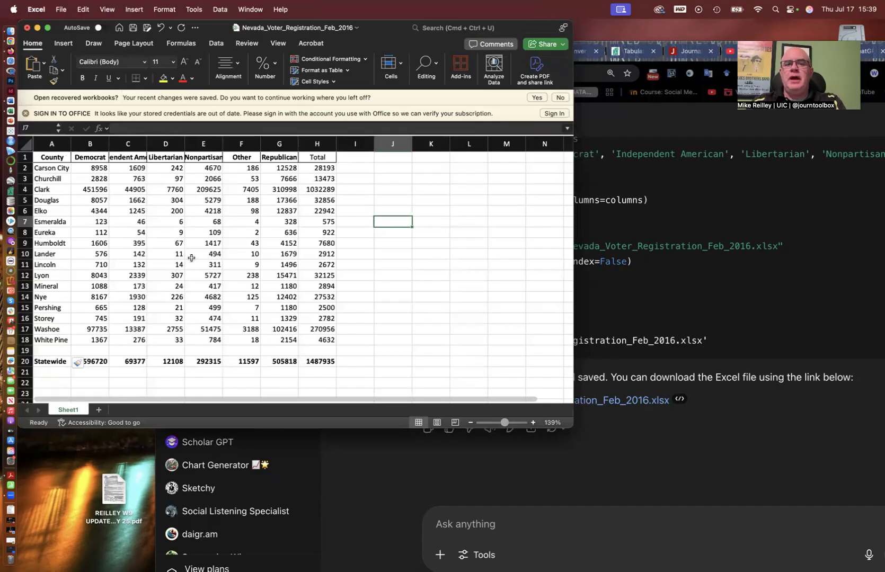
{"action": "left_click", "coordinate": [318, 158]}
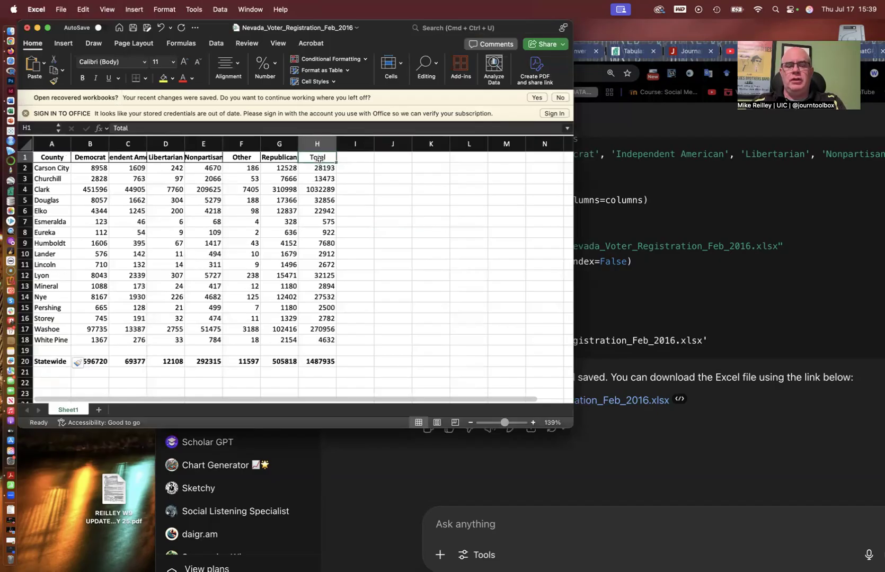
{"action": "key", "text": "super+b"}
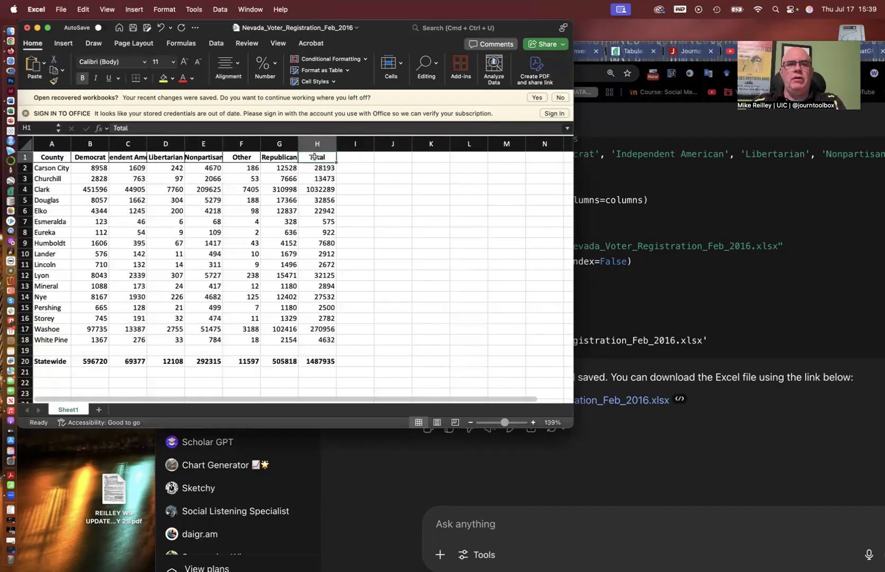
Insert an empty column H before Total and save the workbook.
{"action": "left_click", "coordinate": [134, 9]}
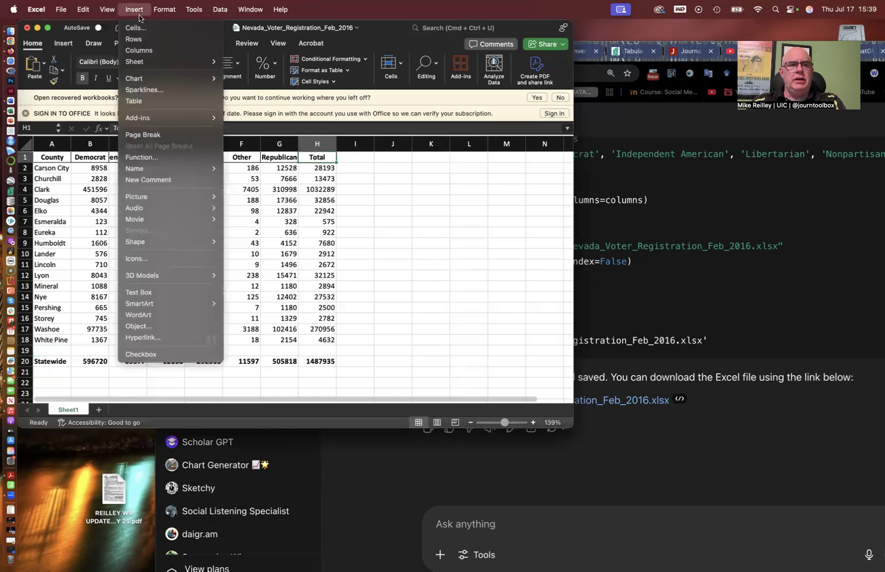
{"action": "left_click", "coordinate": [145, 51]}
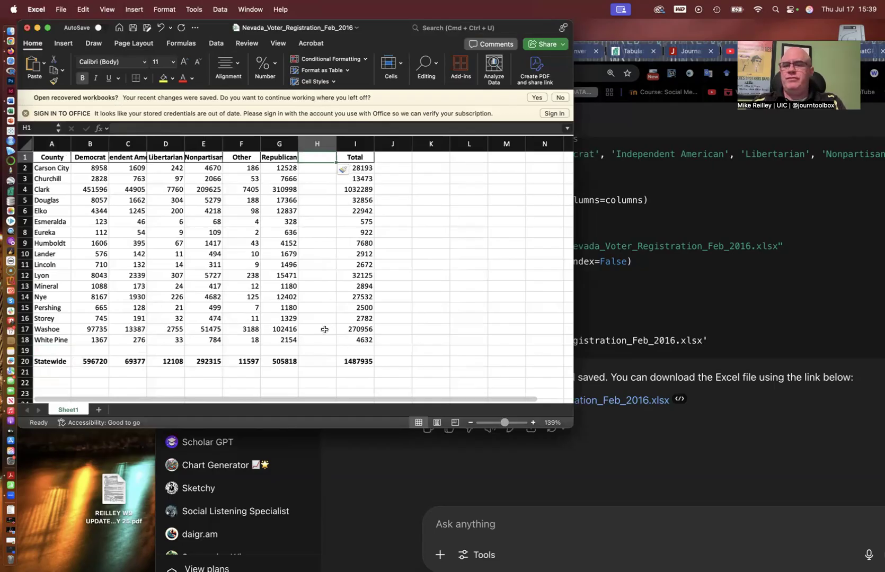
{"action": "left_click", "coordinate": [432, 253]}
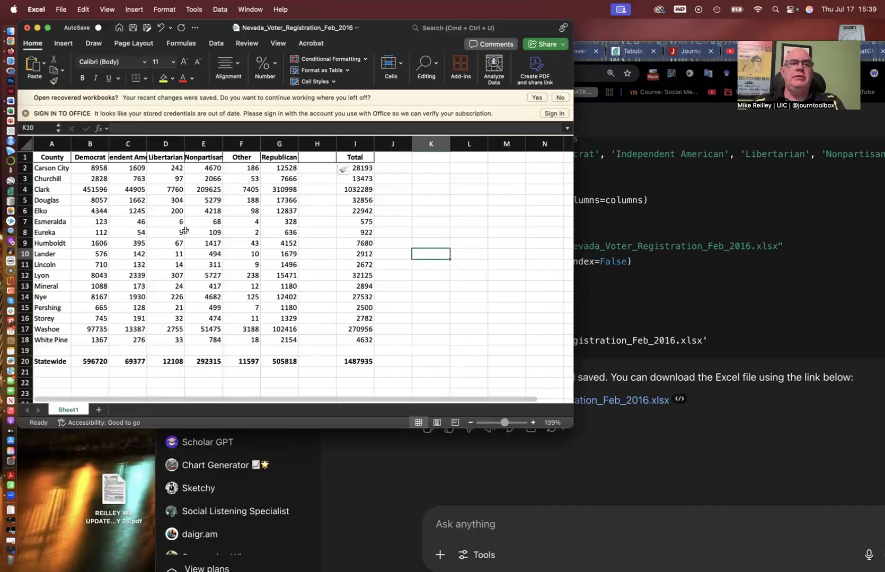
{"action": "key", "text": "super+s"}
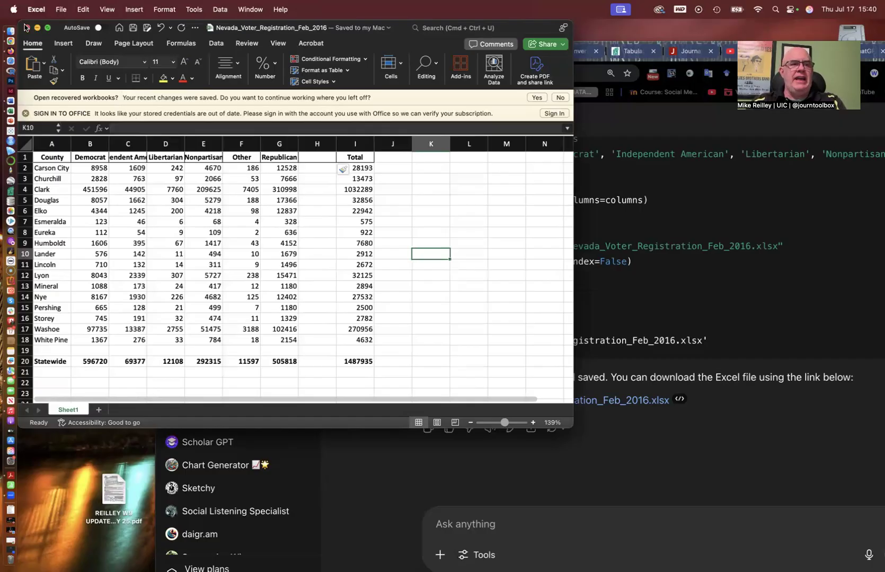
Close the Excel workbook and move the browser window up and left to show the ChatGPT chat.
{"action": "left_click", "coordinate": [27, 29]}
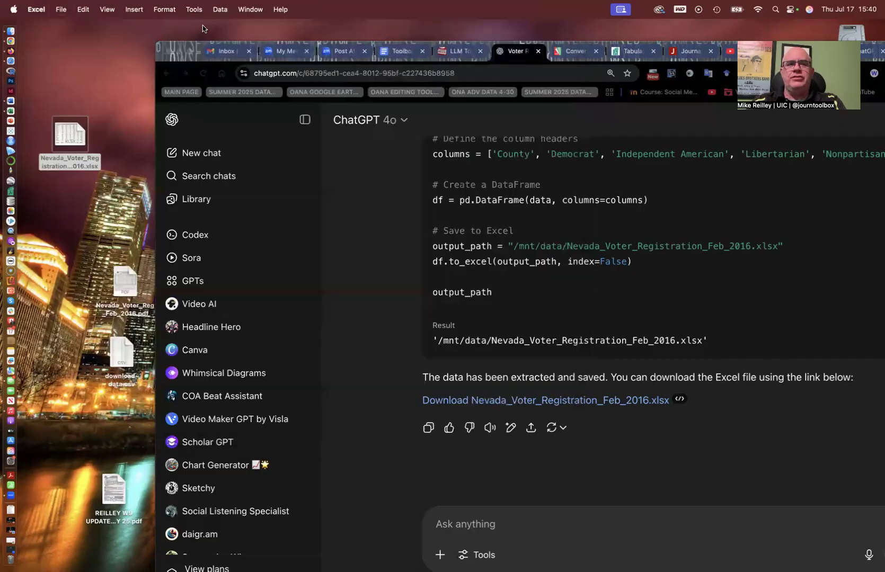
{"action": "left_click_drag", "start_coordinate": [204, 43], "coordinate": [80, 30]}
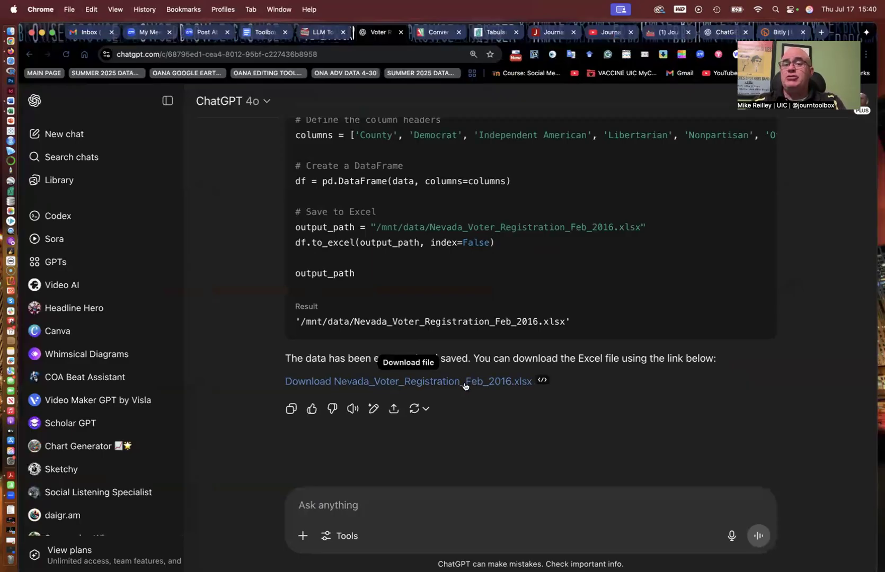
Download the converted Nevada_Voter_Reg_Feb_2016.xlsx from PDFtoExcel.com and drag it onto the desktop.
{"action": "left_click", "coordinate": [434, 33]}
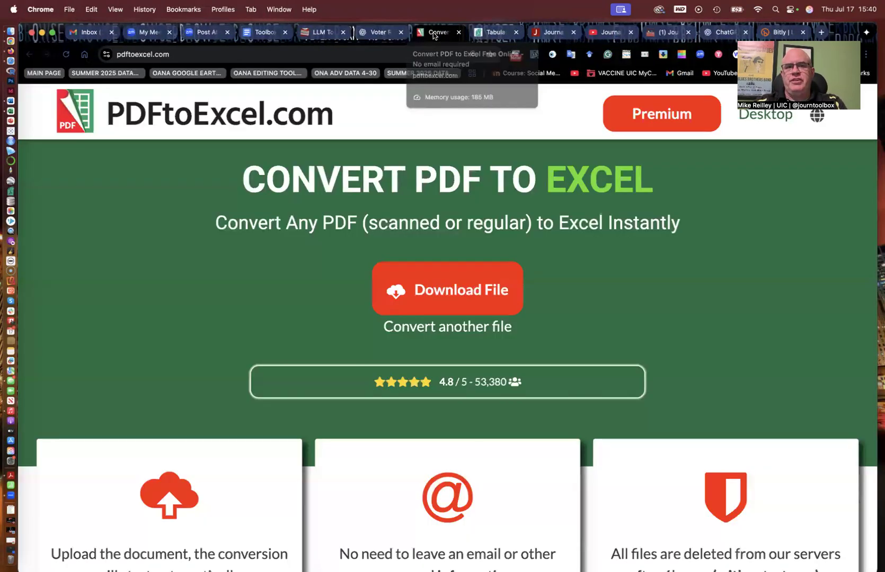
{"action": "left_click", "coordinate": [464, 284]}
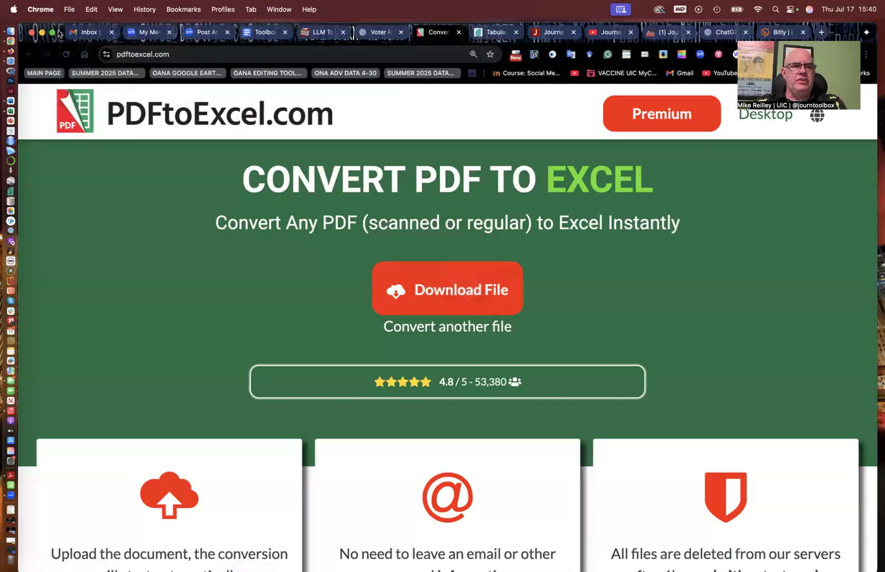
{"action": "left_click_drag", "start_coordinate": [61, 34], "coordinate": [189, 65]}
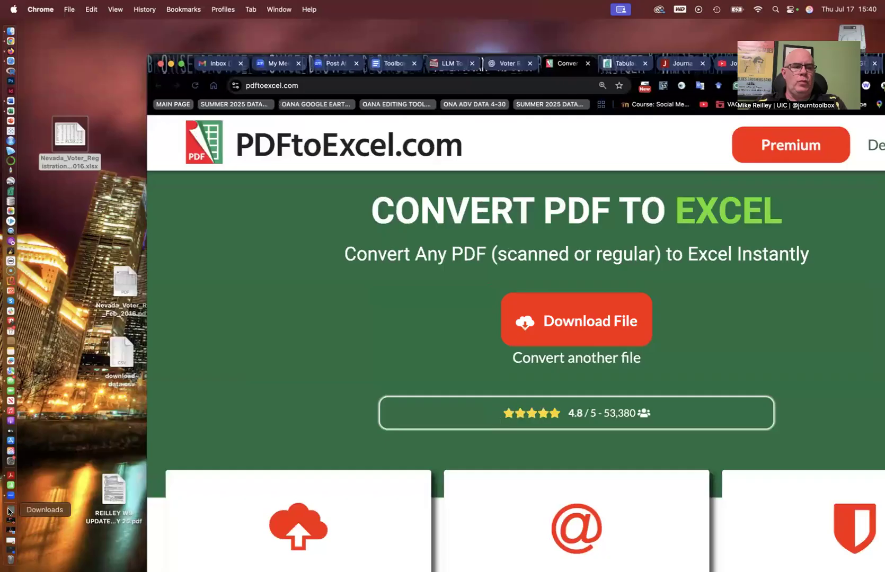
{"action": "left_click", "coordinate": [9, 510]}
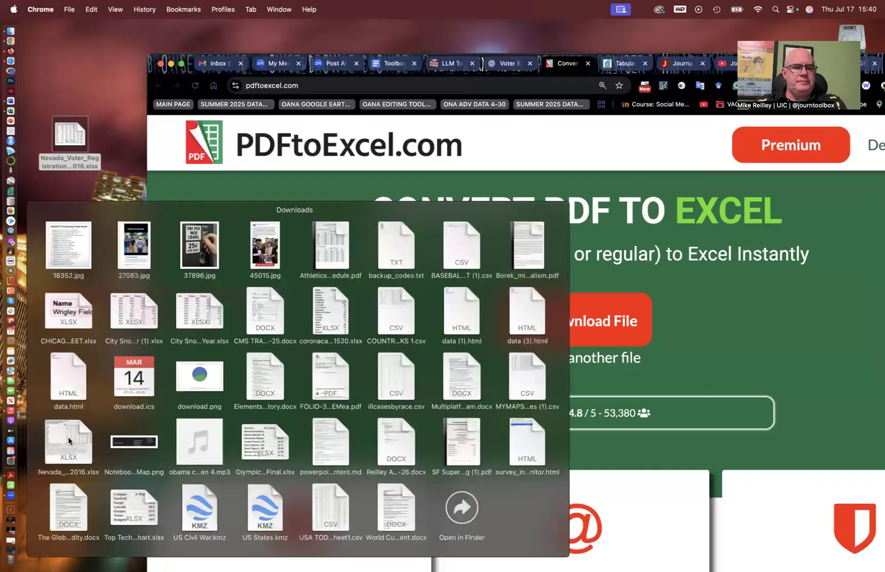
{"action": "left_click_drag", "start_coordinate": [69, 443], "coordinate": [12, 112]}
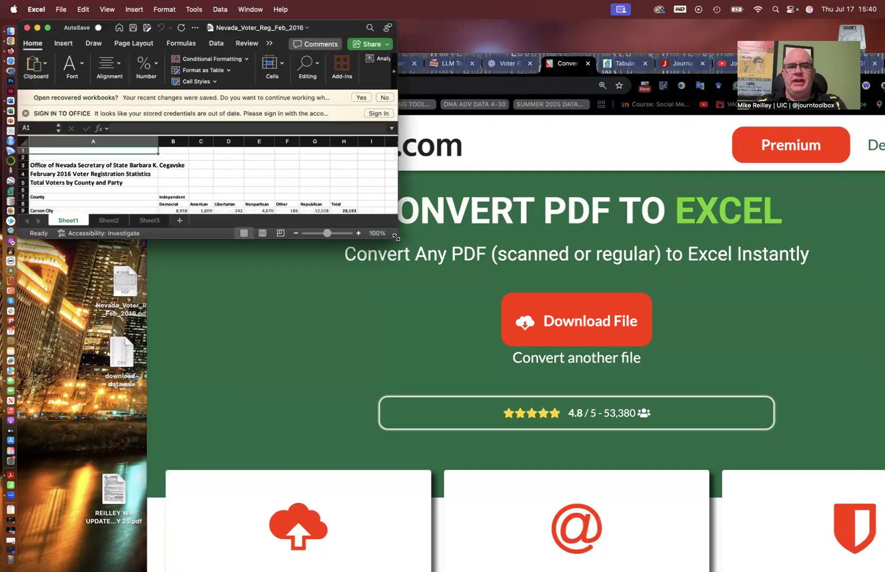
Enlarge the sheet, delete the explanatory notes in A28:A43, and save the workbook.
{"action": "left_click_drag", "start_coordinate": [395, 238], "coordinate": [630, 526]}
{"action": "left_click_drag", "start_coordinate": [561, 523], "coordinate": [563, 526]}
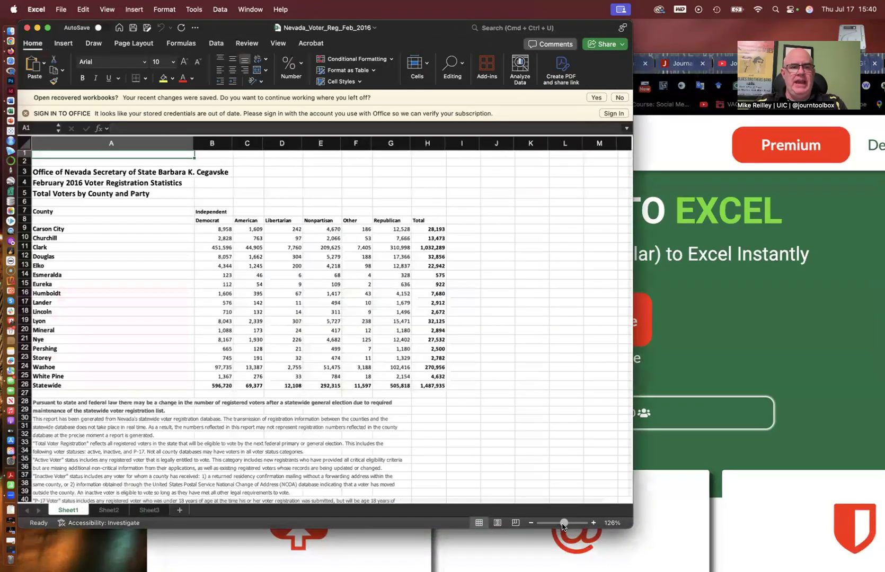
{"action": "left_click", "coordinate": [122, 403]}
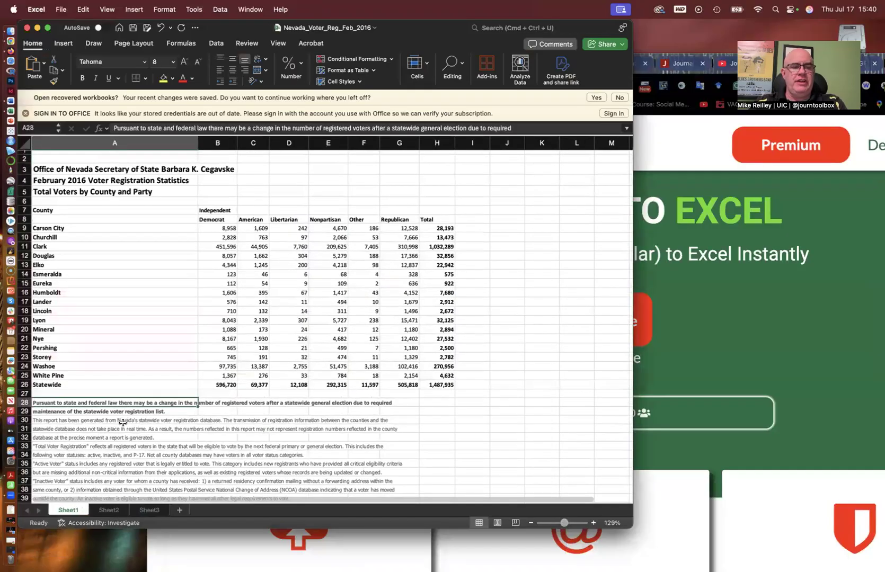
{"action": "scroll", "coordinate": [123, 413], "scroll_direction": "down", "scroll_amount": 3}
{"action": "left_click_drag", "start_coordinate": [122, 421], "coordinate": [99, 410]}
{"action": "scroll", "coordinate": [99, 410], "scroll_direction": "down", "scroll_amount": 3}
{"action": "key", "text": "Delete"}
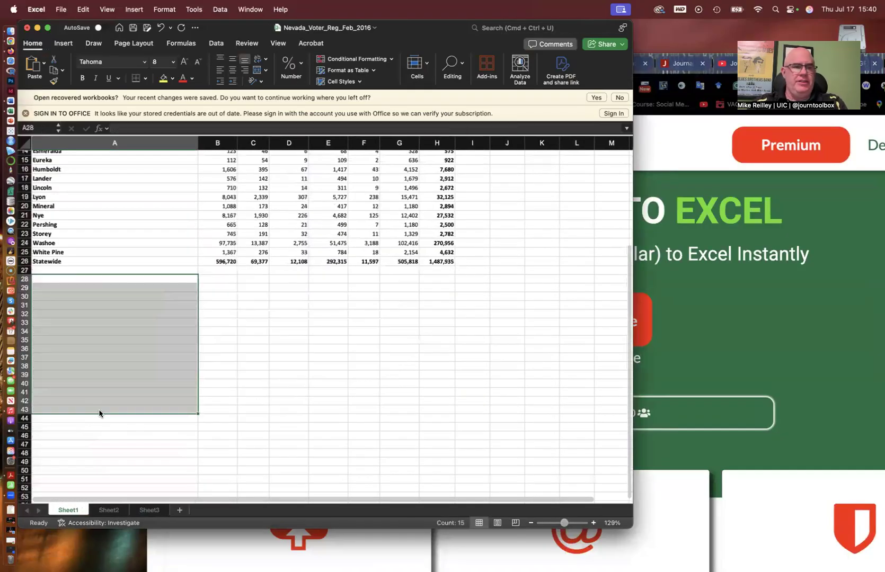
{"action": "left_click", "coordinate": [328, 321]}
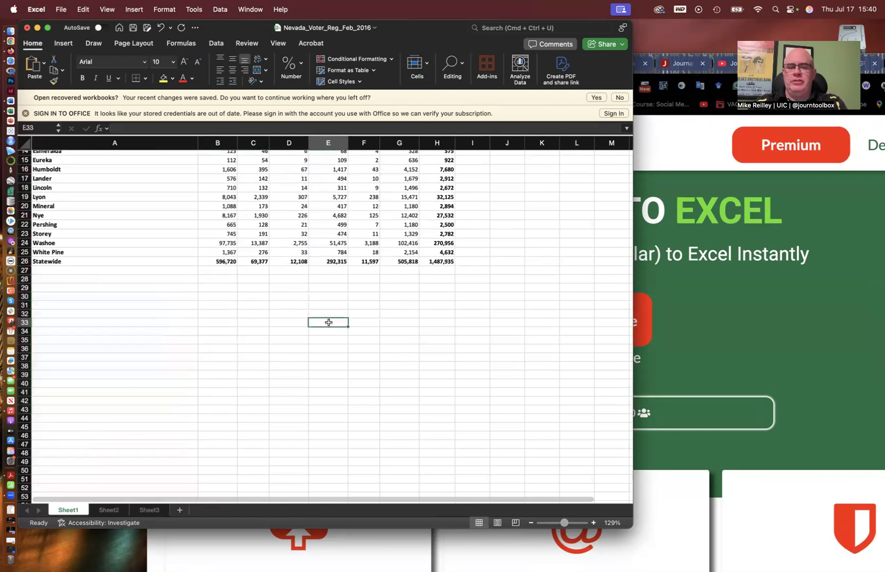
{"action": "key", "text": "super+s"}
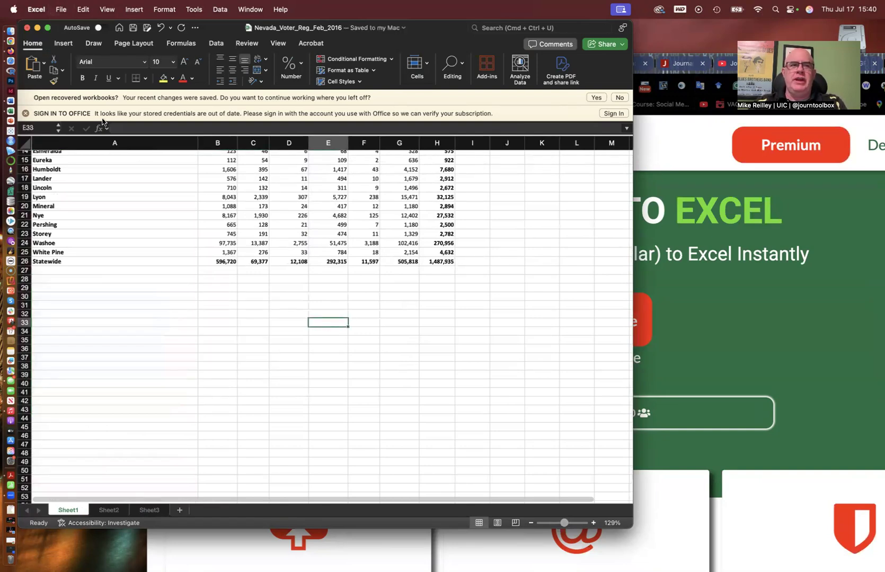
Close the Nevada workbook and switch the browser to the Tabula page at tabula.technology.
{"action": "left_click", "coordinate": [27, 28]}
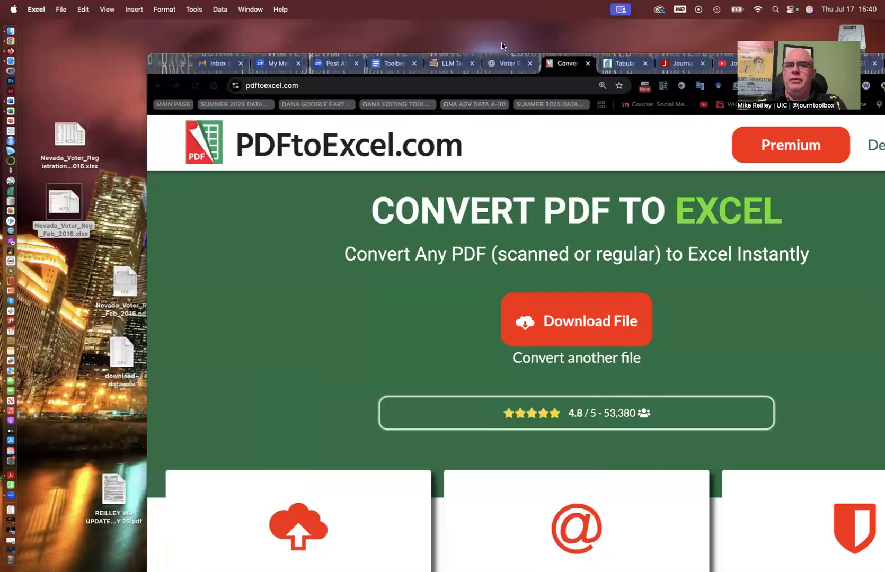
{"action": "left_click", "coordinate": [507, 66]}
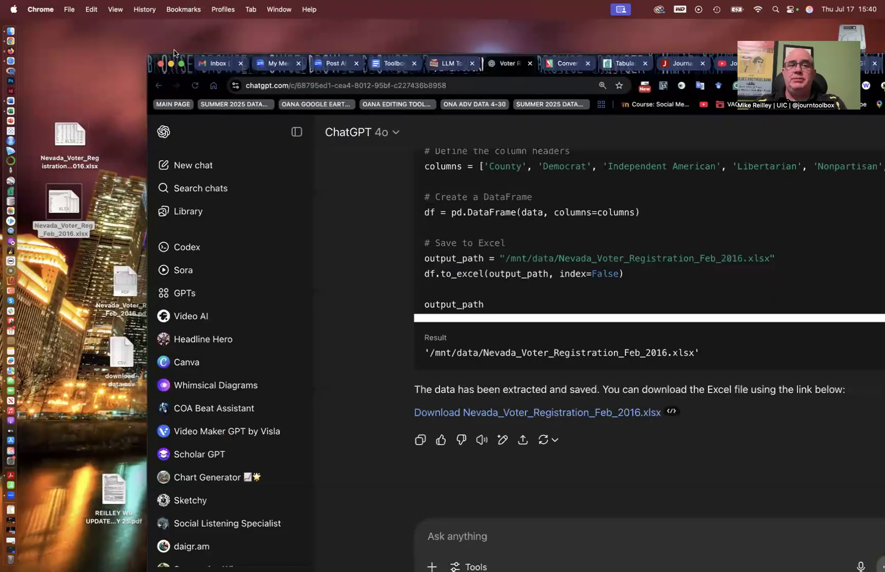
{"action": "left_click_drag", "start_coordinate": [186, 60], "coordinate": [55, 25]}
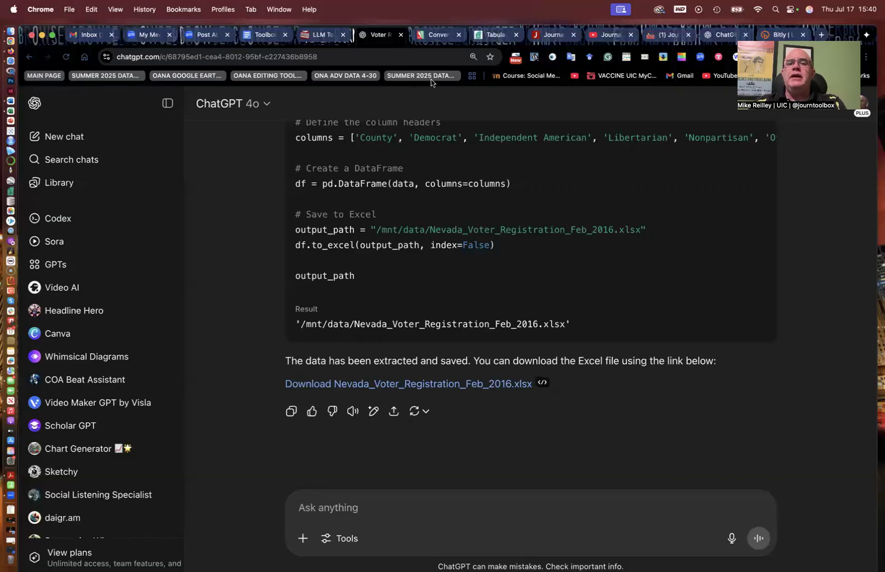
{"action": "left_click", "coordinate": [490, 35]}
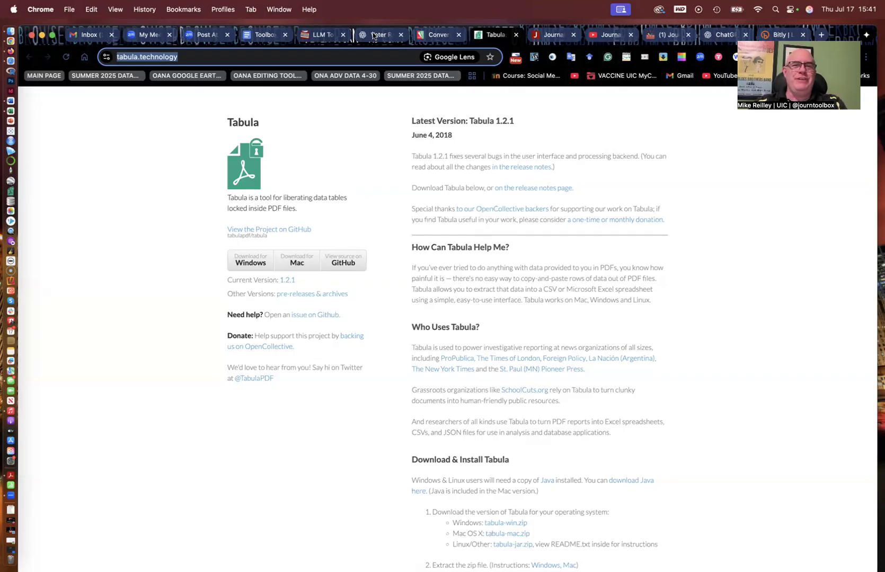
Follow the handout's bit.ly/pdfscrape link to the Google Drive PDFs FOR SCRAPING folder.
{"action": "left_click", "coordinate": [548, 37]}
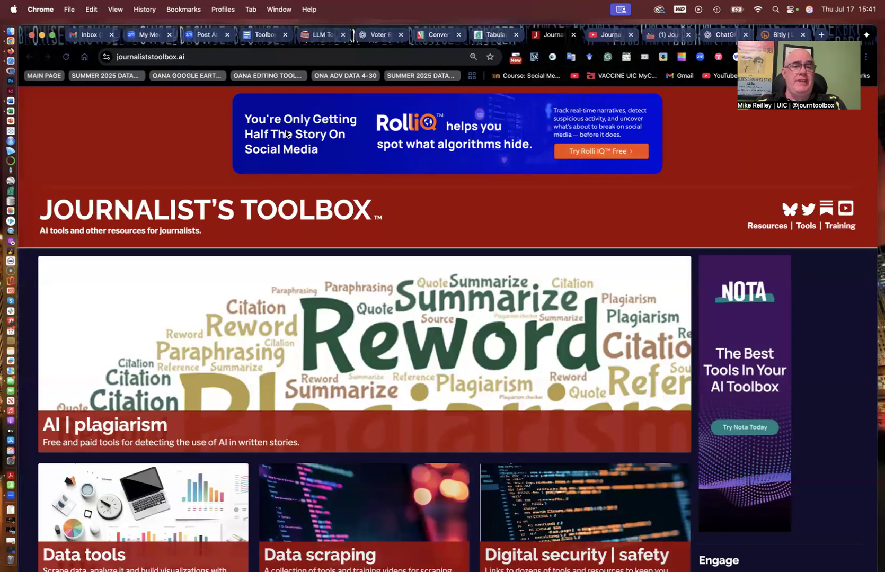
{"action": "key", "text": "super+4"}
{"action": "scroll", "coordinate": [333, 465], "scroll_direction": "down", "scroll_amount": 3}
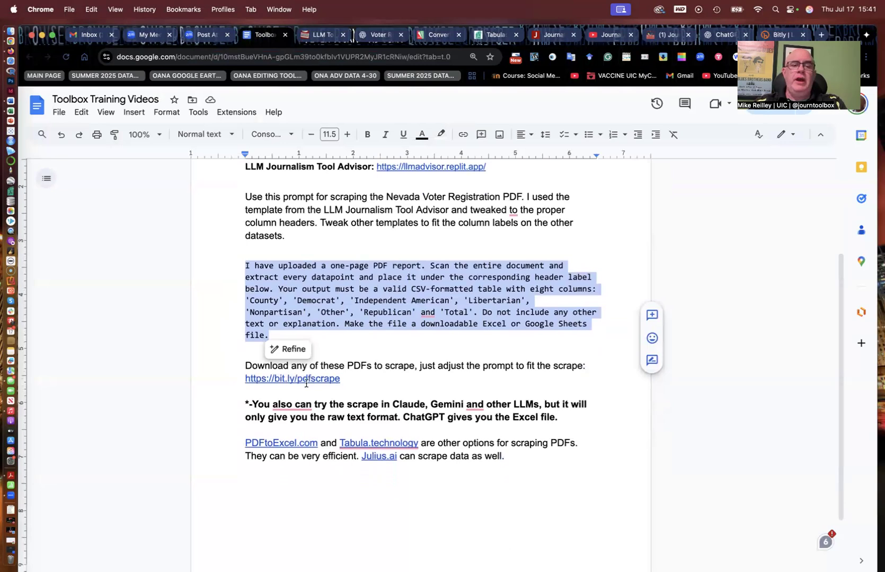
{"action": "left_click", "coordinate": [287, 380]}
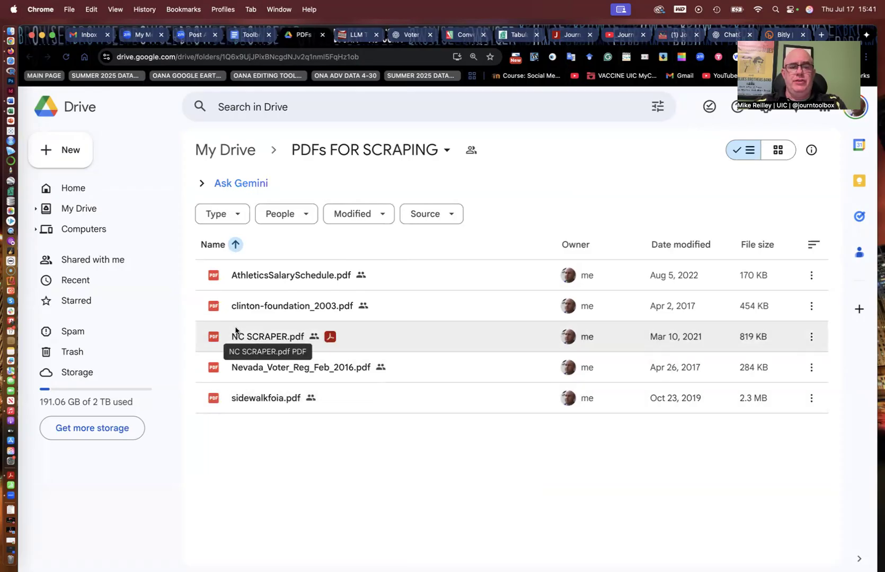
{"action": "mouse_move", "coordinate": [262, 332]}
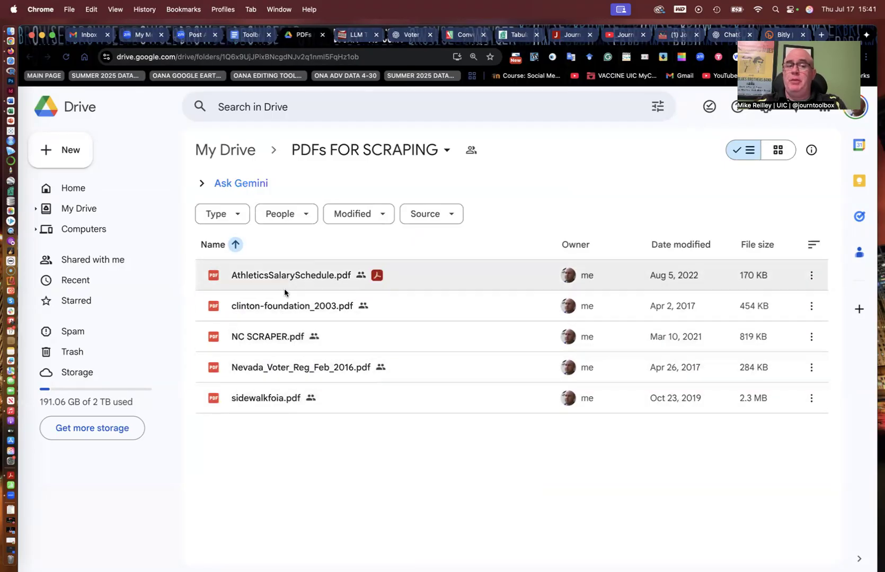
Return to the Journalist's Toolbox home page and scroll to the Data scraping card.
{"action": "left_click", "coordinate": [567, 37]}
{"action": "scroll", "coordinate": [301, 383], "scroll_direction": "down", "scroll_amount": 2}
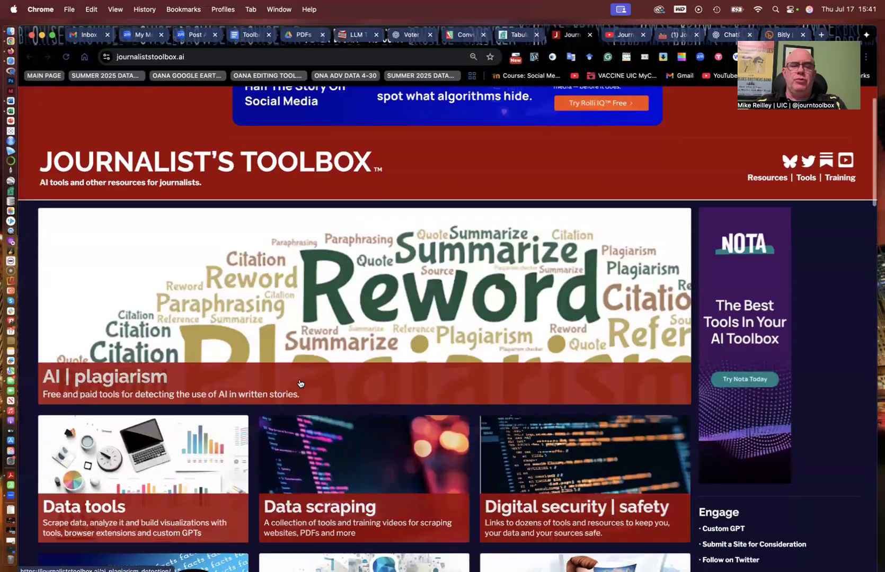
{"action": "scroll", "coordinate": [301, 383], "scroll_direction": "up", "scroll_amount": 2}
{"action": "scroll", "coordinate": [300, 383], "scroll_direction": "up", "scroll_amount": 1}
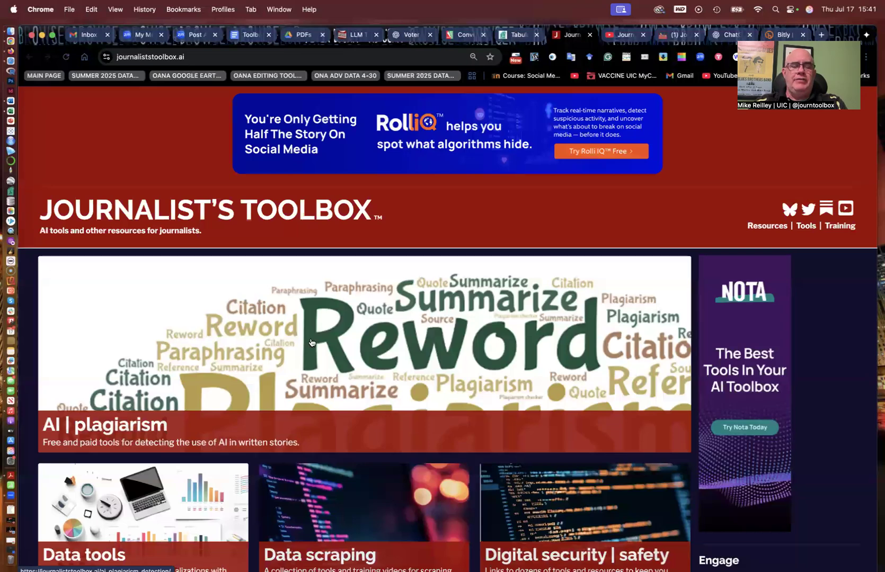
{"action": "scroll", "coordinate": [312, 343], "scroll_direction": "down", "scroll_amount": 1}
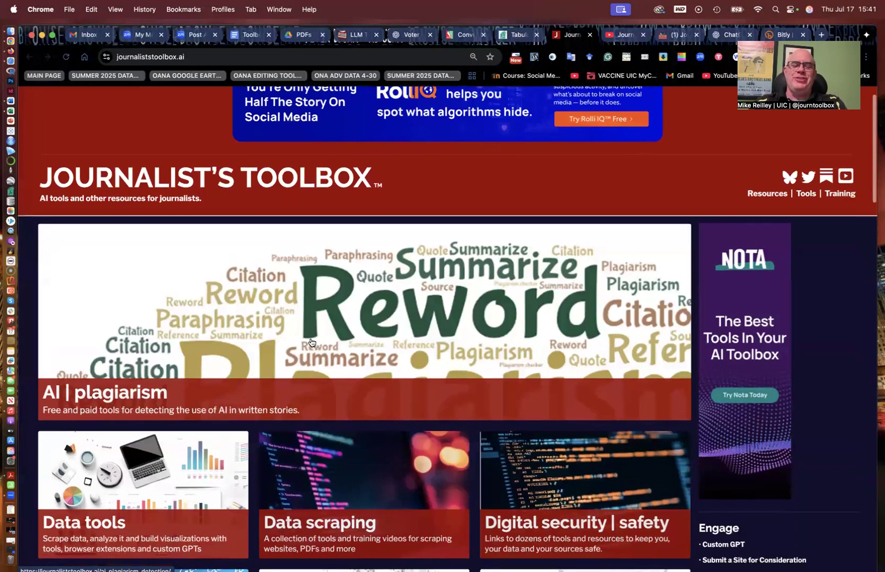
{"action": "scroll", "coordinate": [311, 343], "scroll_direction": "down", "scroll_amount": 5}
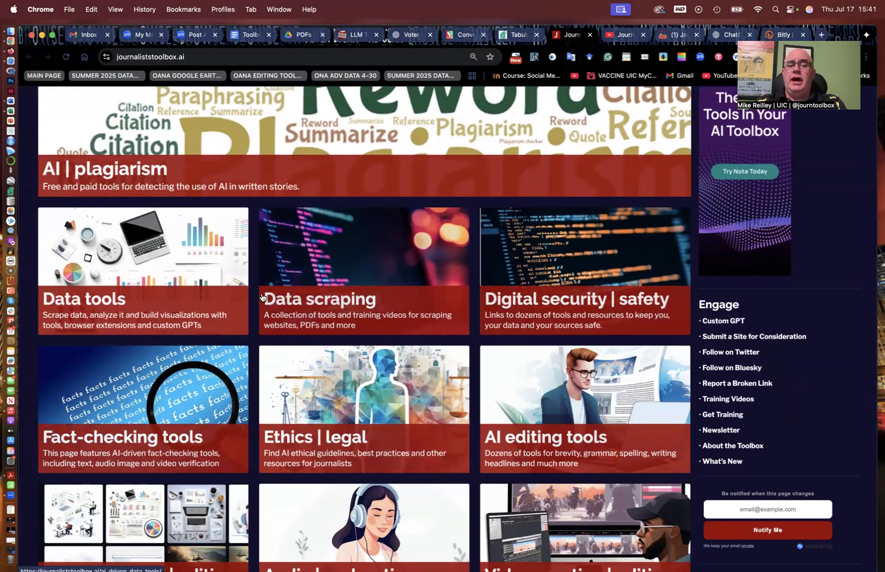
Open the Data Scraping page and scroll through its tools, led by Instant Data Scraper.
{"action": "left_click", "coordinate": [304, 301]}
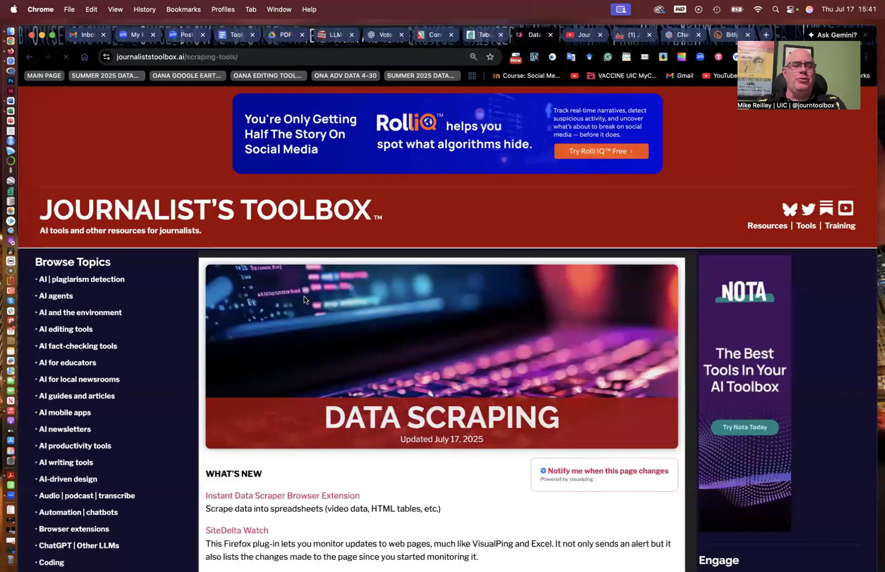
{"action": "scroll", "coordinate": [304, 300], "scroll_direction": "down", "scroll_amount": 5}
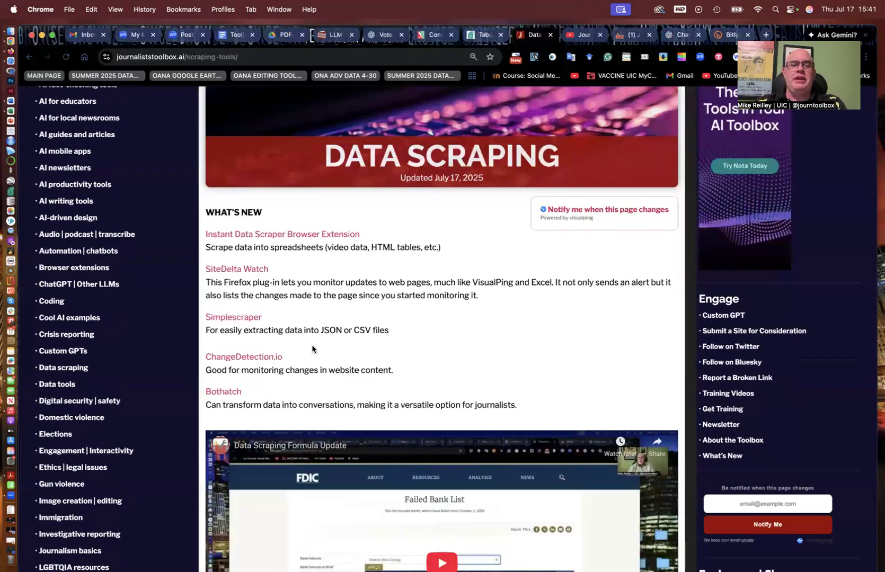
{"action": "scroll", "coordinate": [280, 355], "scroll_direction": "down", "scroll_amount": 6}
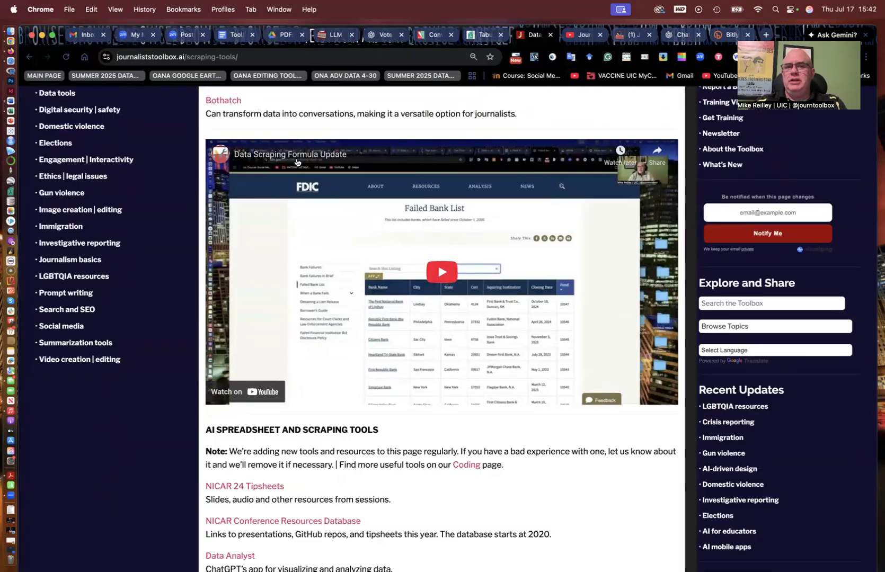
{"action": "scroll", "coordinate": [420, 377], "scroll_direction": "down", "scroll_amount": 1}
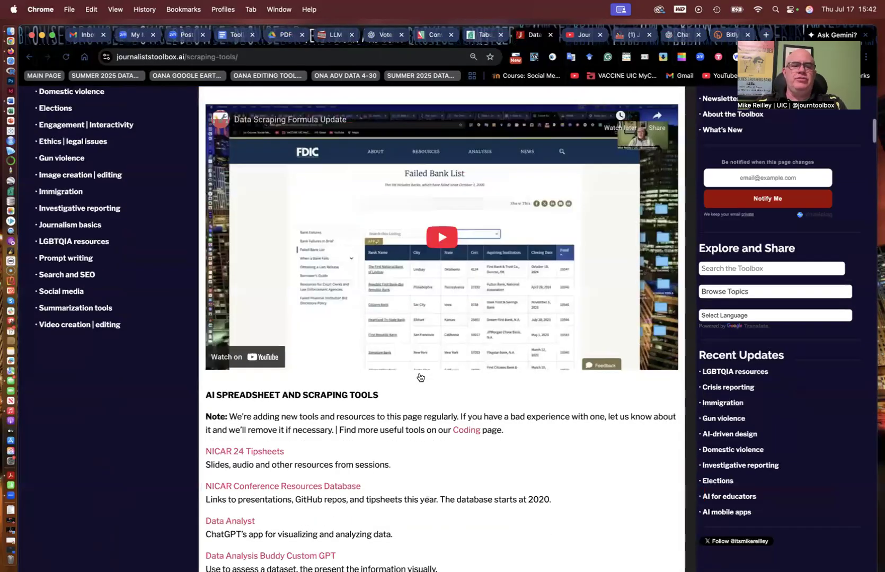
{"action": "scroll", "coordinate": [421, 377], "scroll_direction": "down", "scroll_amount": 12}
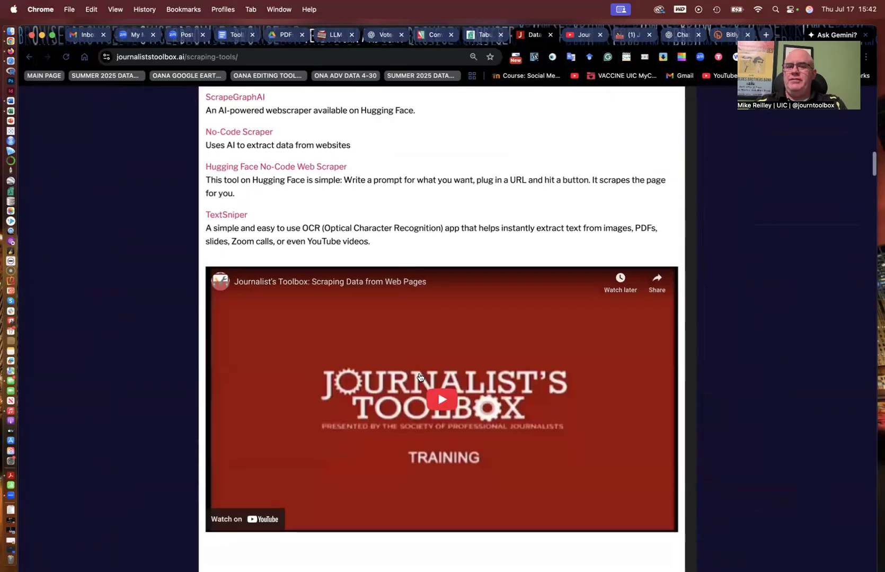
{"action": "scroll", "coordinate": [420, 377], "scroll_direction": "up", "scroll_amount": 2}
{"action": "scroll", "coordinate": [420, 377], "scroll_direction": "down", "scroll_amount": 11}
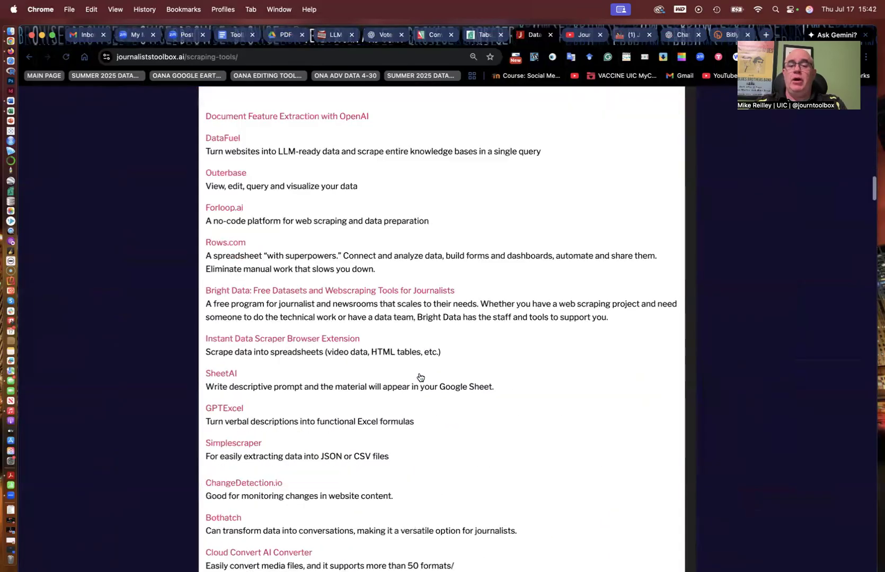
{"action": "scroll", "coordinate": [420, 377], "scroll_direction": "down", "scroll_amount": 15}
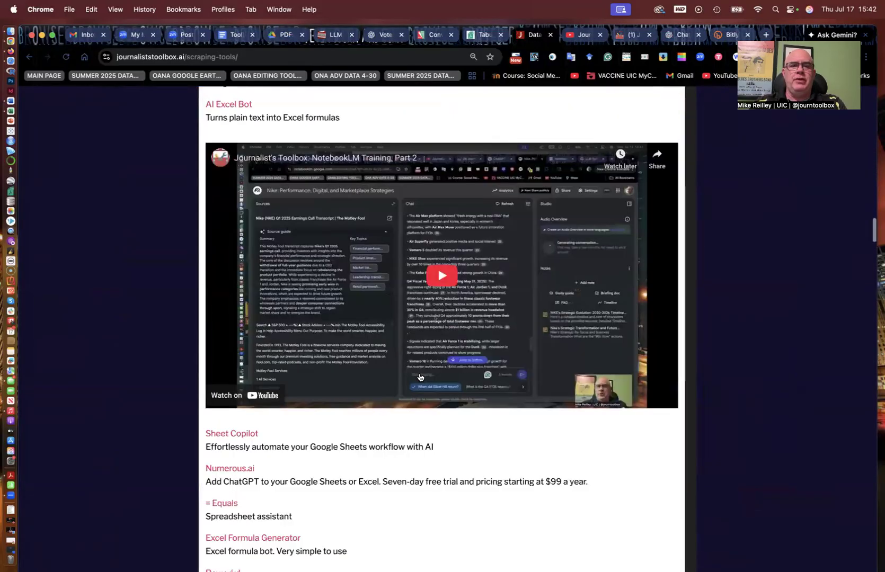
{"action": "scroll", "coordinate": [420, 377], "scroll_direction": "down", "scroll_amount": 4}
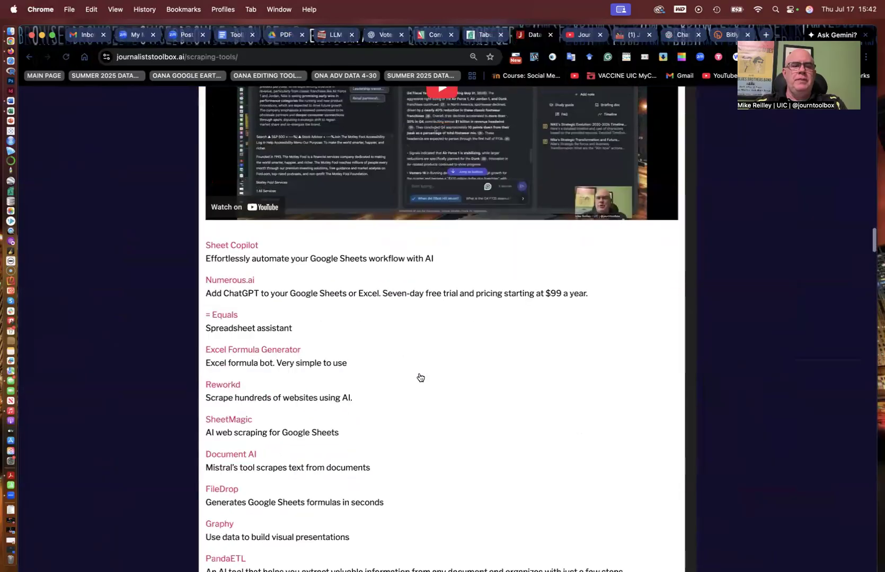
{"action": "scroll", "coordinate": [420, 377], "scroll_direction": "down", "scroll_amount": 6}
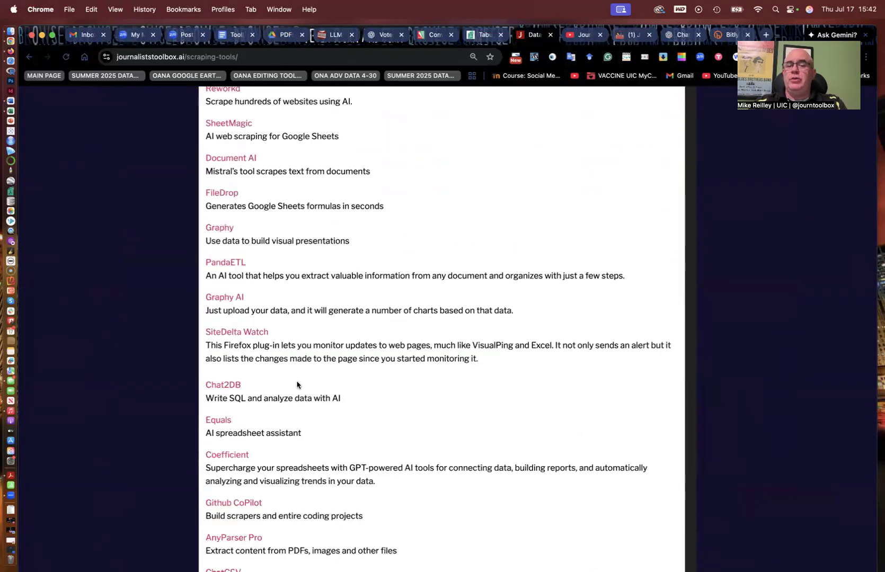
{"action": "scroll", "coordinate": [306, 393], "scroll_direction": "up", "scroll_amount": 20}
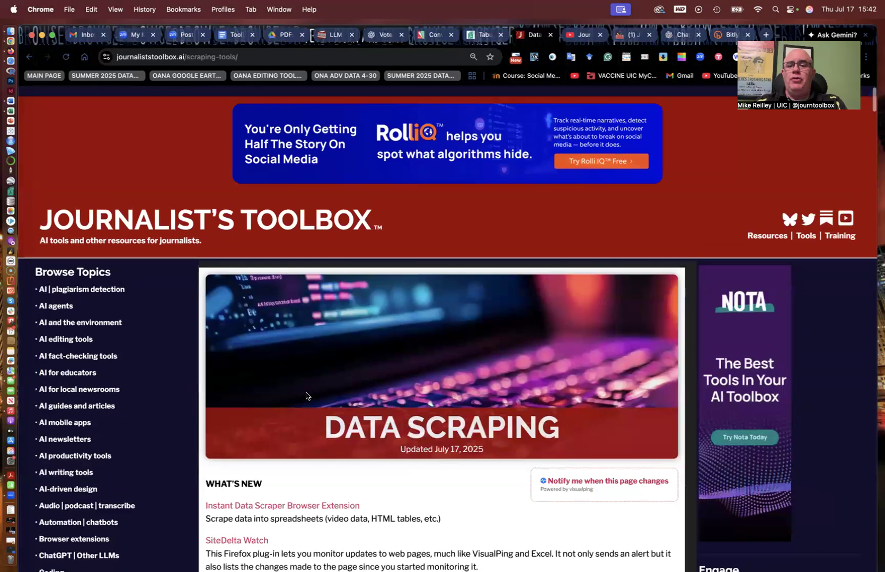
{"action": "scroll", "coordinate": [306, 395], "scroll_direction": "down", "scroll_amount": 5}
{"action": "scroll", "coordinate": [636, 297], "scroll_direction": "down", "scroll_amount": 2}
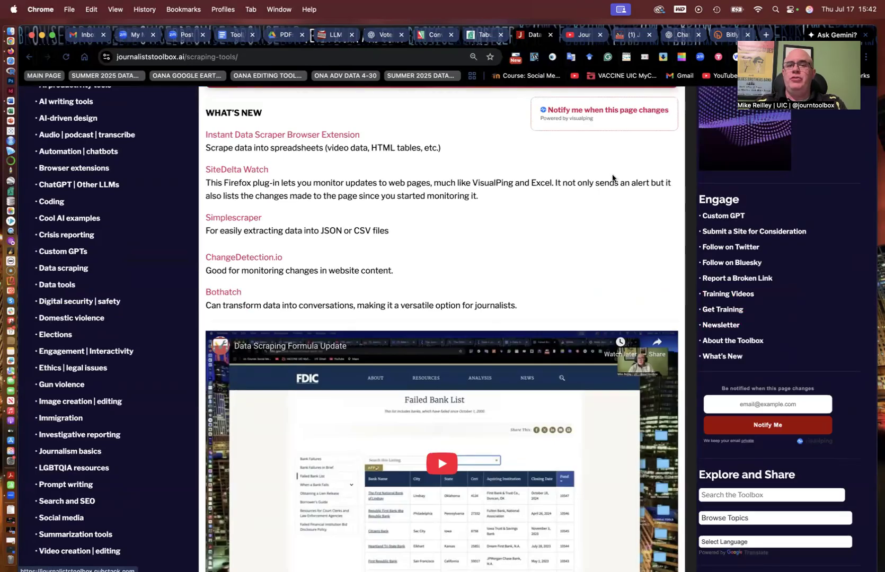
Show the Journalists Toolbox YouTube channel's Videos tab and scroll through its 130 videos.
{"action": "left_click", "coordinate": [571, 38]}
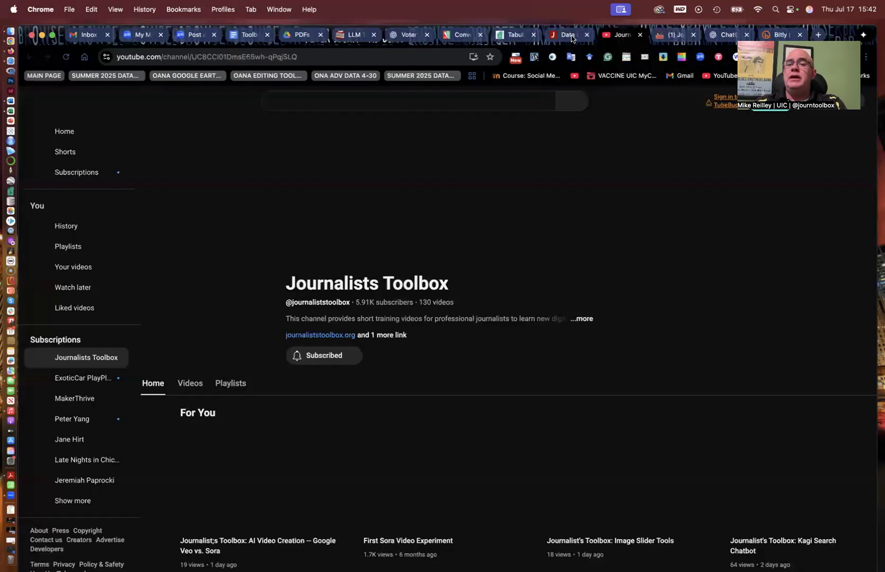
{"action": "left_click", "coordinate": [231, 342]}
{"action": "scroll", "coordinate": [269, 415], "scroll_direction": "down", "scroll_amount": 6}
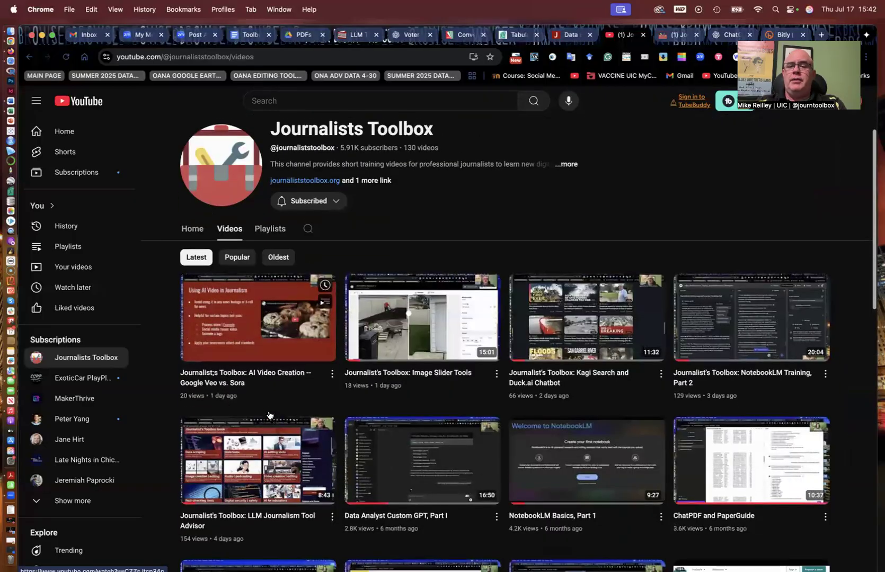
{"action": "scroll", "coordinate": [268, 415], "scroll_direction": "down", "scroll_amount": 9}
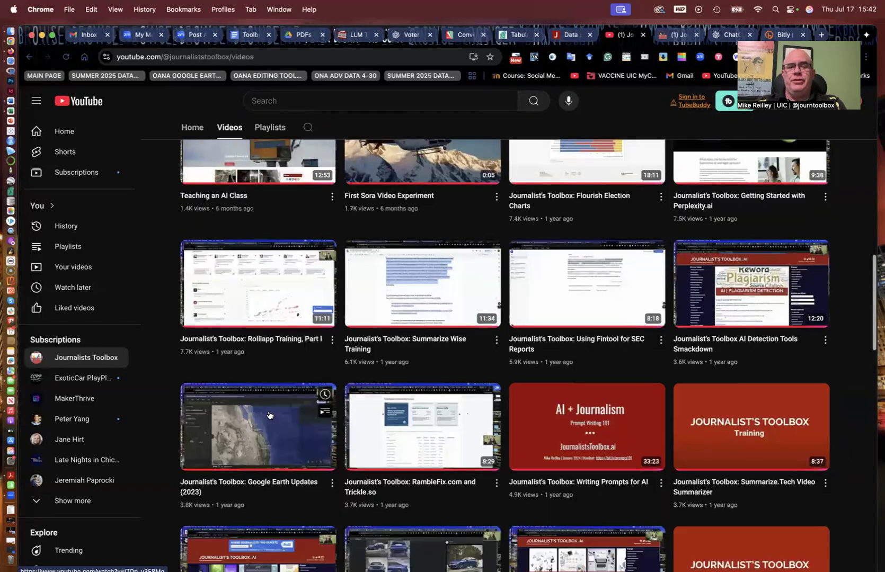
{"action": "scroll", "coordinate": [269, 415], "scroll_direction": "up", "scroll_amount": 5}
{"action": "scroll", "coordinate": [268, 415], "scroll_direction": "up", "scroll_amount": 3}
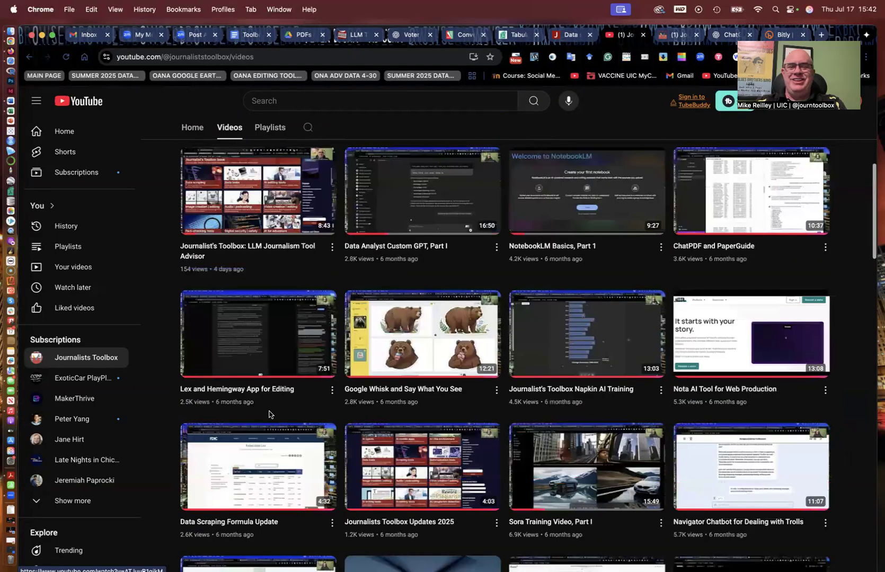
{"action": "scroll", "coordinate": [269, 414], "scroll_direction": "up", "scroll_amount": 5}
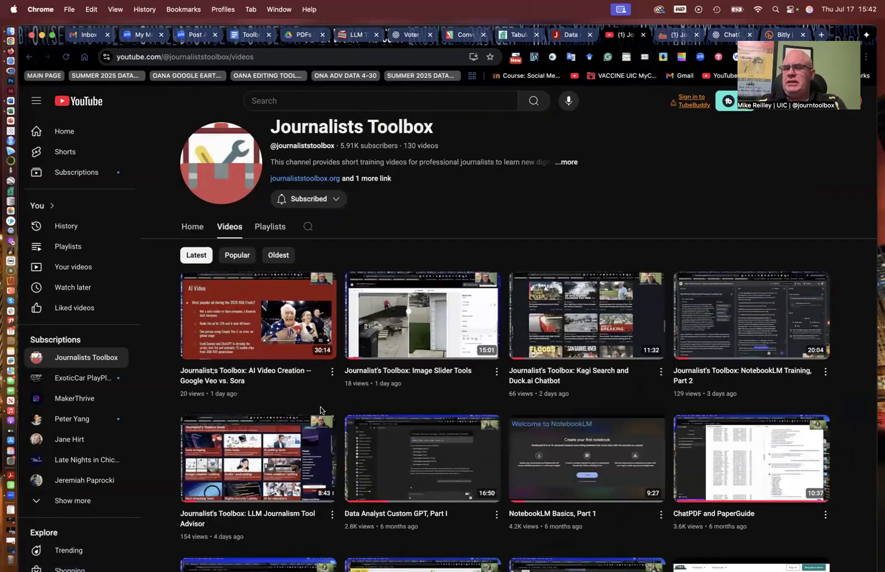
{"action": "scroll", "coordinate": [320, 410], "scroll_direction": "up", "scroll_amount": 1}
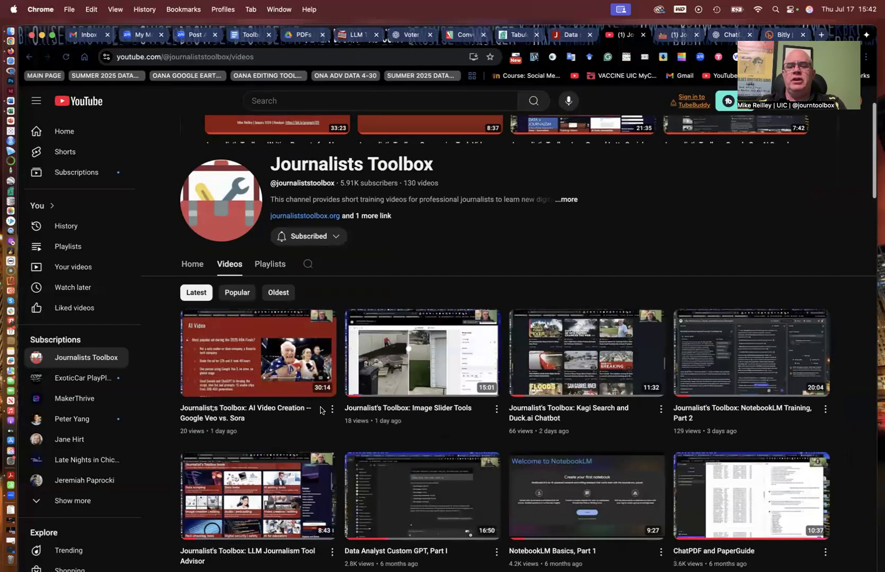
{"action": "scroll", "coordinate": [320, 409], "scroll_direction": "up", "scroll_amount": 1}
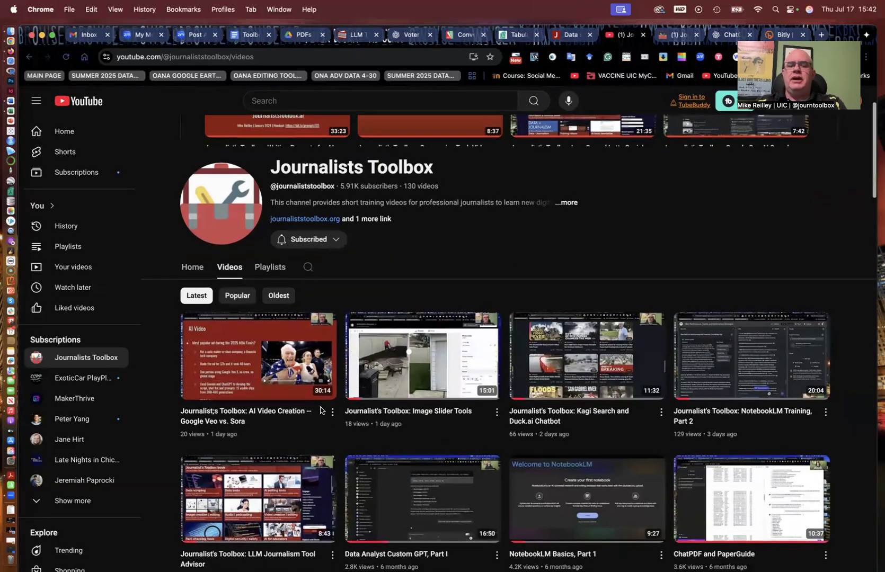
{"action": "scroll", "coordinate": [320, 409], "scroll_direction": "up", "scroll_amount": 1}
{"action": "scroll", "coordinate": [319, 409], "scroll_direction": "down", "scroll_amount": 5}
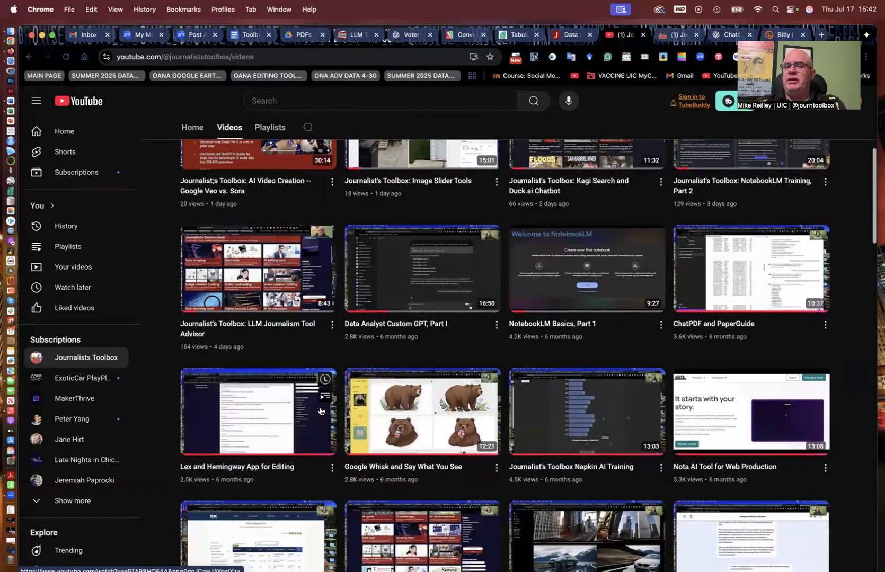
{"action": "scroll", "coordinate": [320, 409], "scroll_direction": "down", "scroll_amount": 10}
{"action": "scroll", "coordinate": [320, 410], "scroll_direction": "down", "scroll_amount": 7}
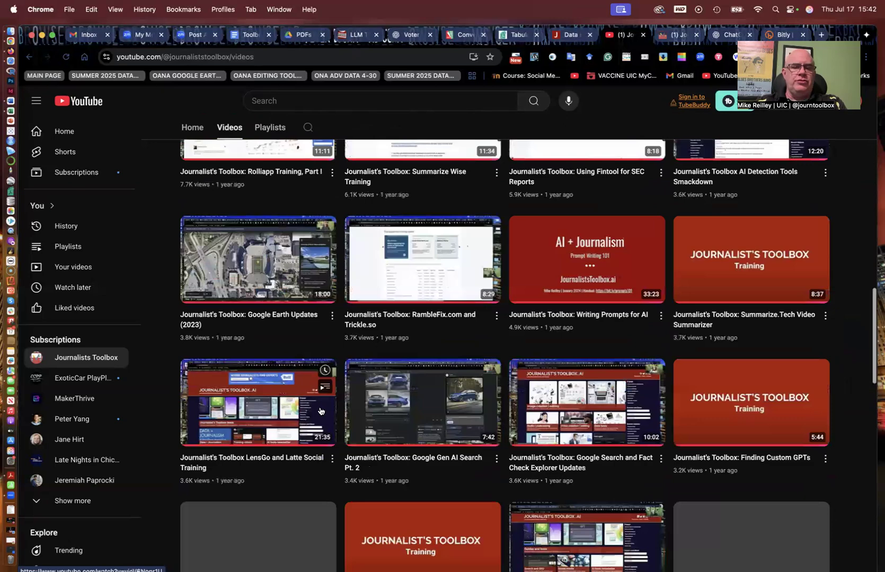
{"action": "scroll", "coordinate": [320, 409], "scroll_direction": "down", "scroll_amount": 15}
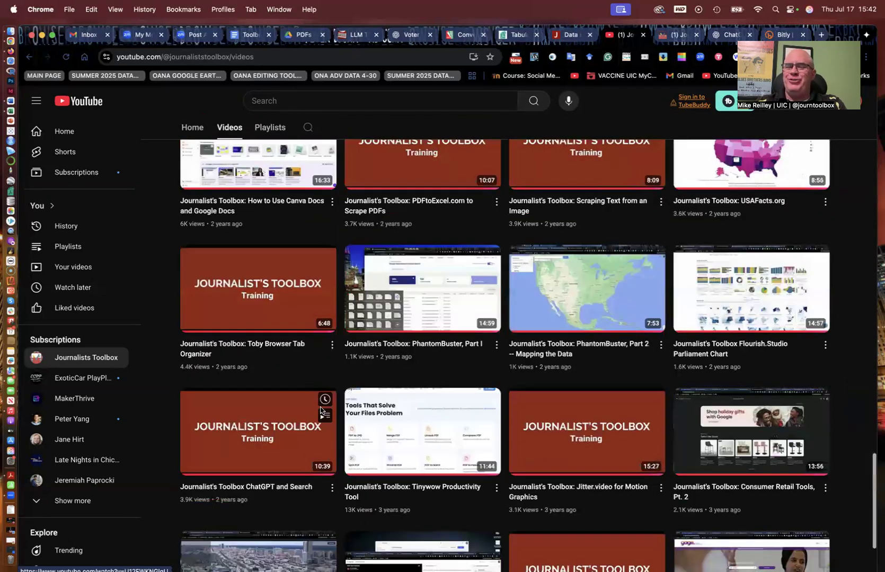
{"action": "scroll", "coordinate": [320, 409], "scroll_direction": "down", "scroll_amount": 11}
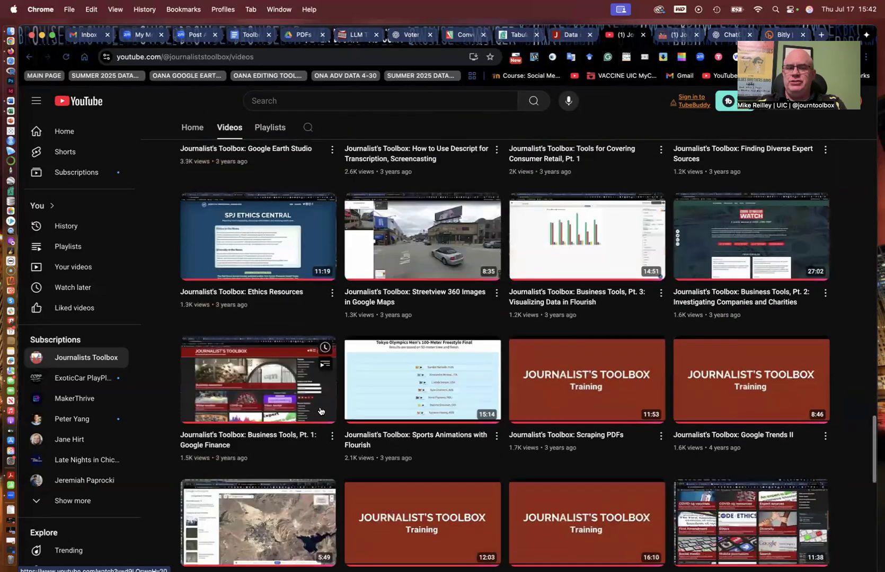
{"action": "scroll", "coordinate": [320, 410], "scroll_direction": "up", "scroll_amount": 15}
{"action": "scroll", "coordinate": [320, 409], "scroll_direction": "up", "scroll_amount": 10}
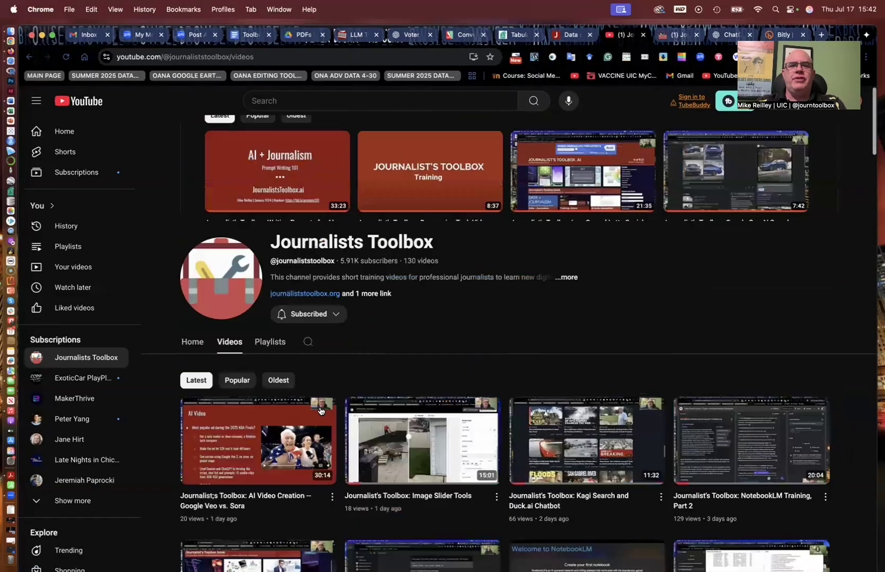
Read the Substack post on the Sophiana Script and Video Maker AI App, then return to Data Scraping.
{"action": "left_click", "coordinate": [669, 39]}
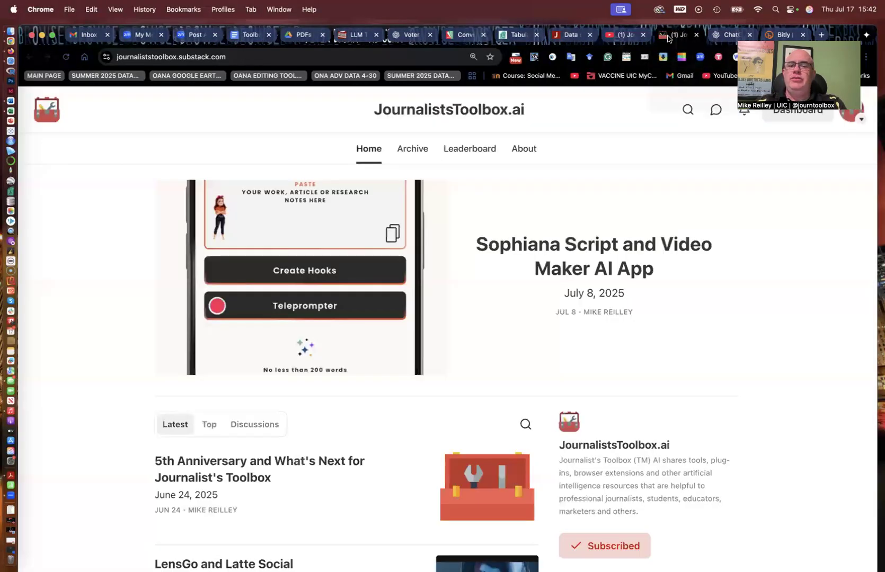
{"action": "left_click", "coordinate": [608, 238]}
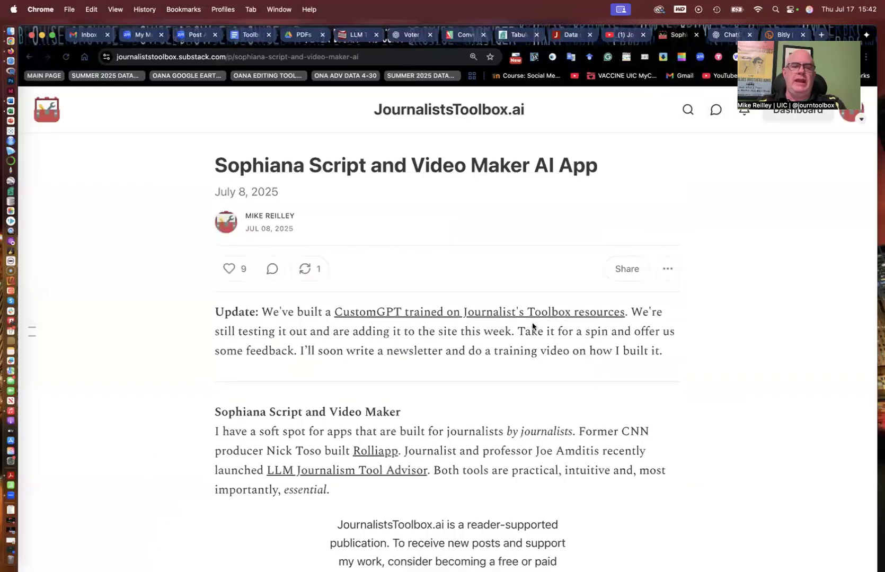
{"action": "scroll", "coordinate": [528, 350], "scroll_direction": "down", "scroll_amount": 2}
{"action": "scroll", "coordinate": [527, 345], "scroll_direction": "down", "scroll_amount": 3}
{"action": "scroll", "coordinate": [527, 345], "scroll_direction": "up", "scroll_amount": 3}
{"action": "scroll", "coordinate": [528, 350], "scroll_direction": "up", "scroll_amount": 2}
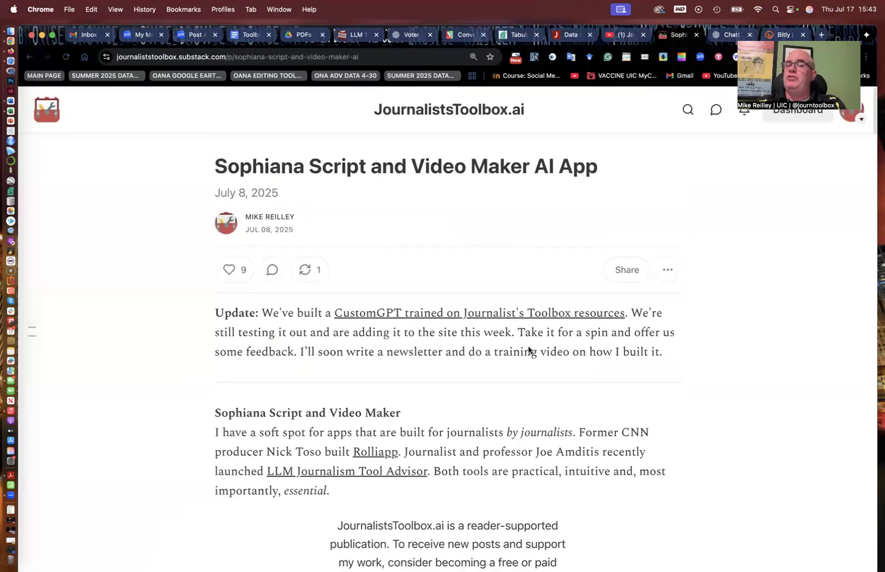
{"action": "scroll", "coordinate": [528, 349], "scroll_direction": "down", "scroll_amount": 5}
{"action": "scroll", "coordinate": [528, 350], "scroll_direction": "down", "scroll_amount": 10}
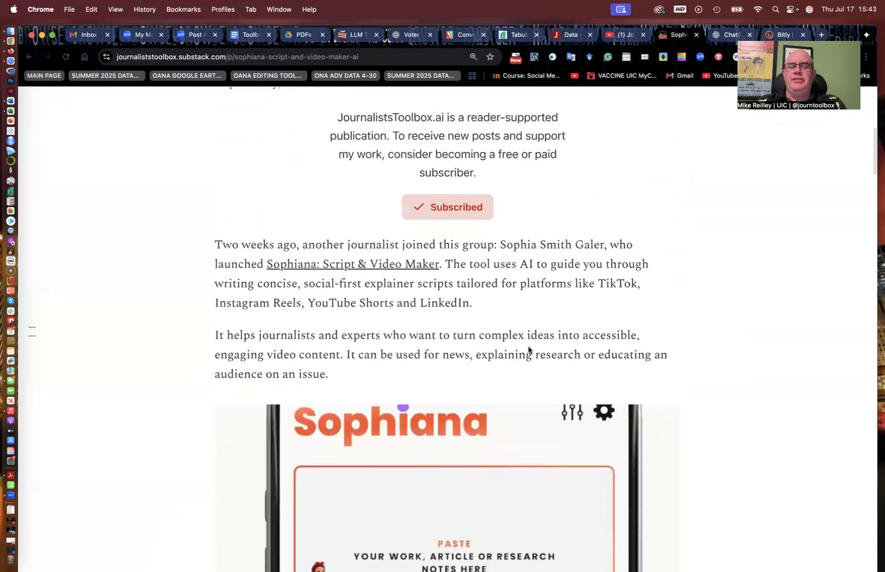
{"action": "scroll", "coordinate": [528, 347], "scroll_direction": "down", "scroll_amount": 10}
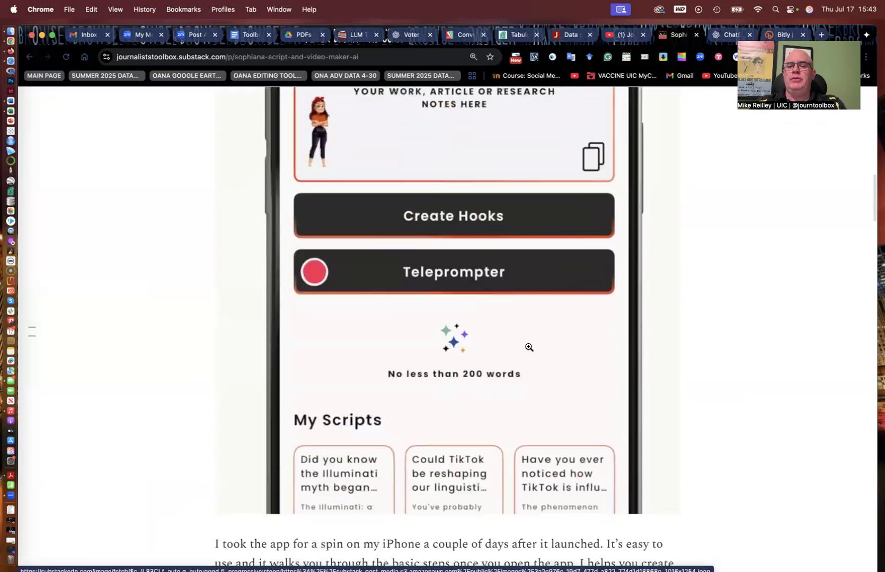
{"action": "scroll", "coordinate": [528, 348], "scroll_direction": "down", "scroll_amount": 20}
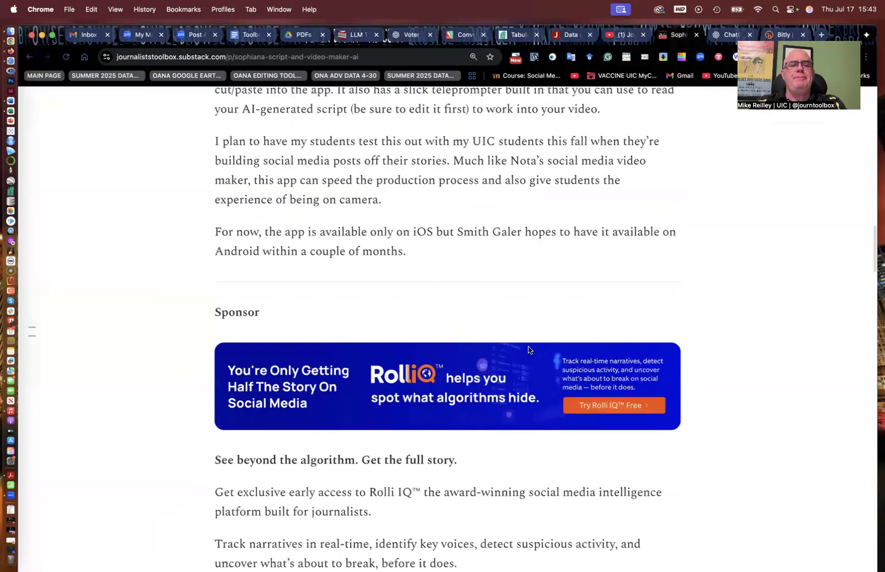
{"action": "scroll", "coordinate": [528, 349], "scroll_direction": "down", "scroll_amount": 2}
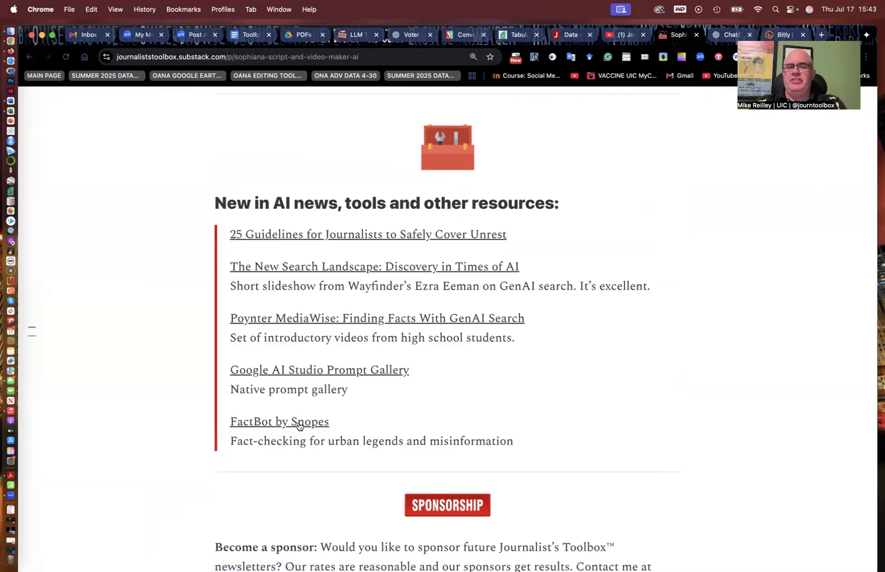
{"action": "scroll", "coordinate": [280, 329], "scroll_direction": "down", "scroll_amount": 1}
{"action": "scroll", "coordinate": [280, 328], "scroll_direction": "down", "scroll_amount": 5}
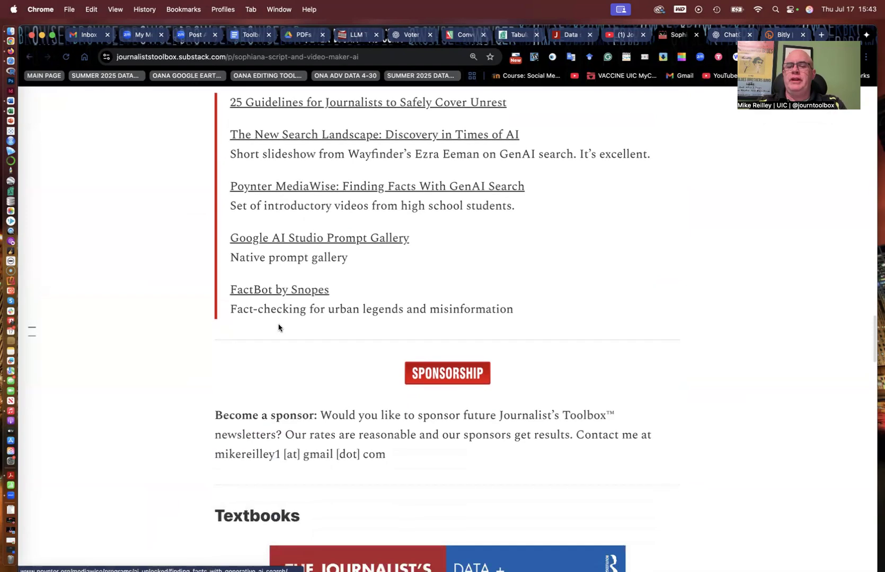
{"action": "scroll", "coordinate": [279, 326], "scroll_direction": "up", "scroll_amount": 10}
{"action": "scroll", "coordinate": [279, 325], "scroll_direction": "up", "scroll_amount": 7}
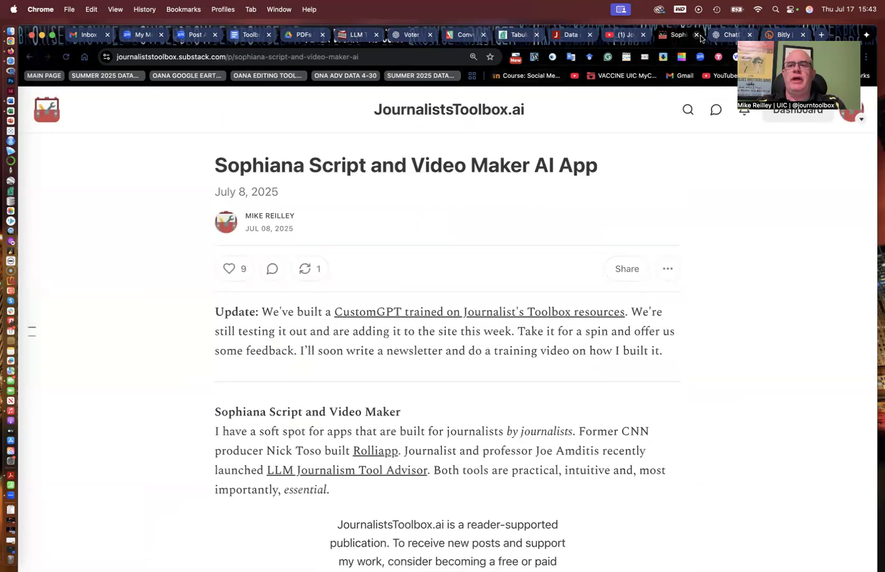
{"action": "left_click", "coordinate": [564, 36]}
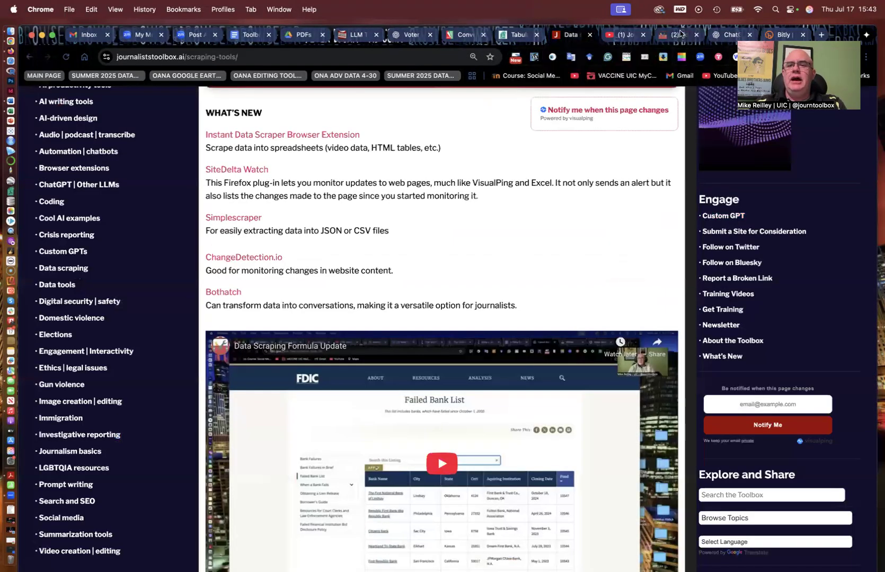
Switch to the ChatGPT tab showing the Journalist's Toolbox custom GPT and its starter questions.
{"action": "left_click", "coordinate": [730, 34]}
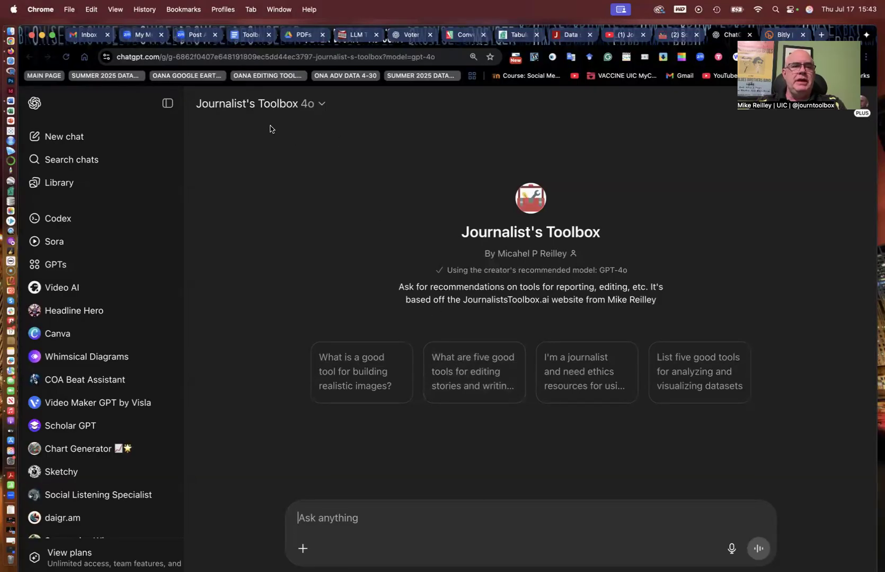
Return to the Google Docs handout at its 'Scraping Data from a PDF in ChatGPT' heading.
{"action": "left_click", "coordinate": [250, 35]}
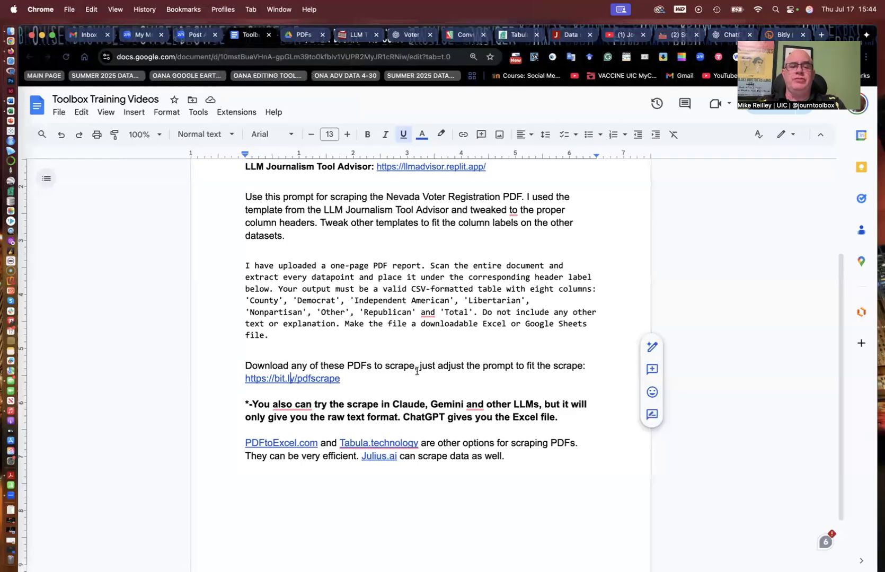
{"action": "scroll", "coordinate": [417, 372], "scroll_direction": "up", "scroll_amount": 5}
{"action": "scroll", "coordinate": [417, 371], "scroll_direction": "down", "scroll_amount": 2}
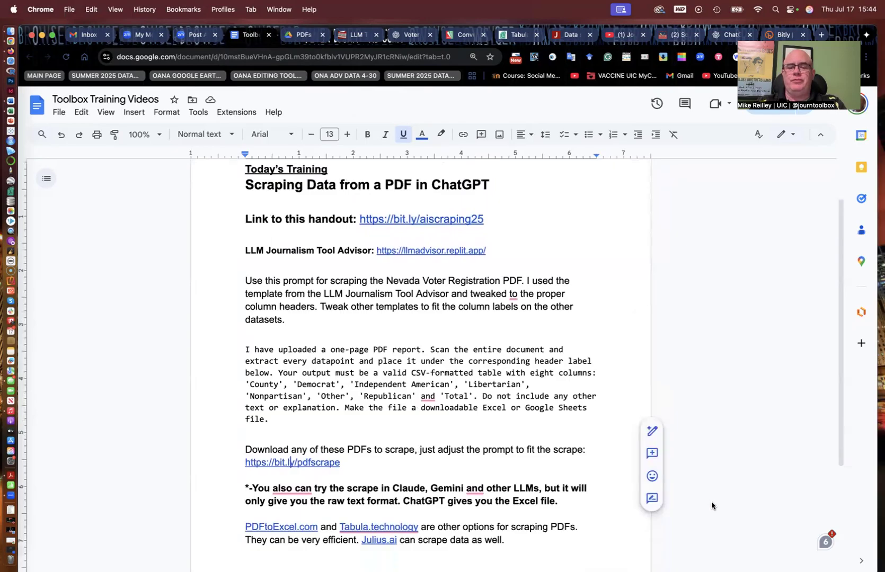